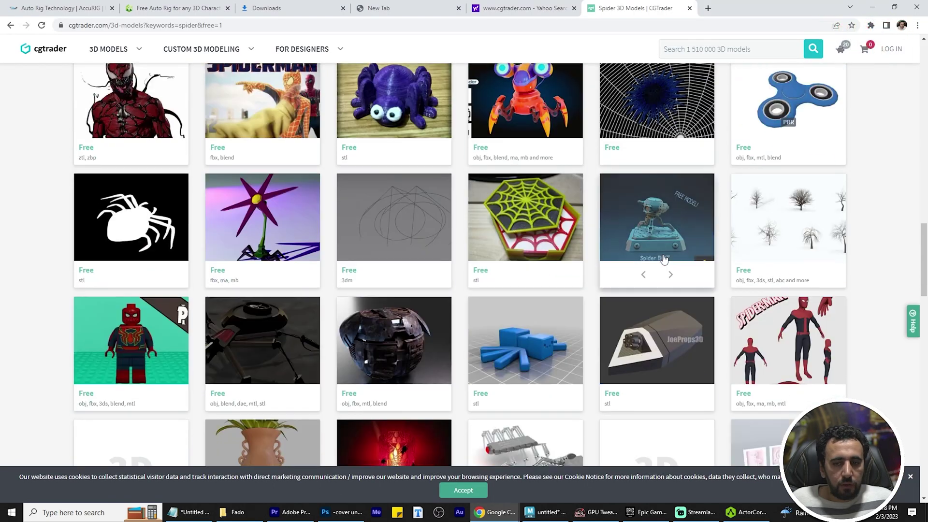
# - Open the black Spider-Man model and play the third Acting preview motion
pyautogui.scroll(-10, 664, 260)
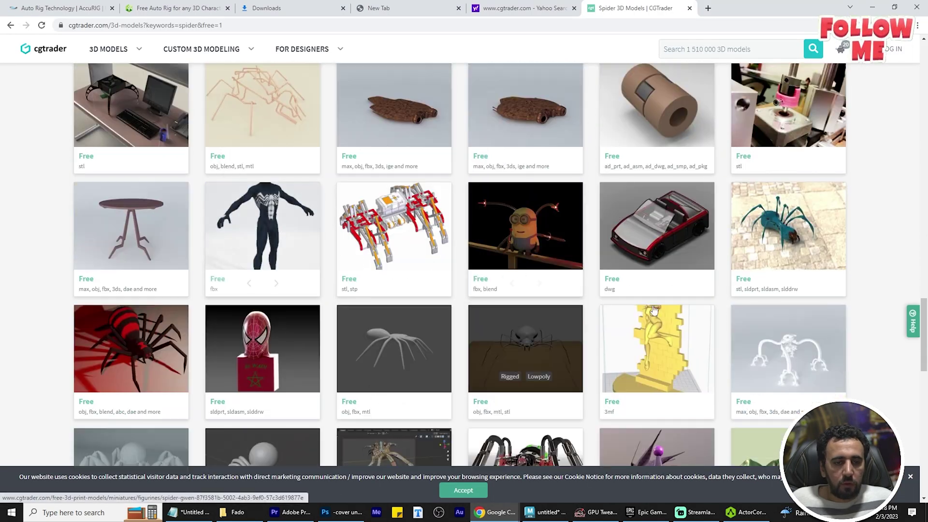
pyautogui.click(262, 232)
pyautogui.scroll(-4, 532, 194)
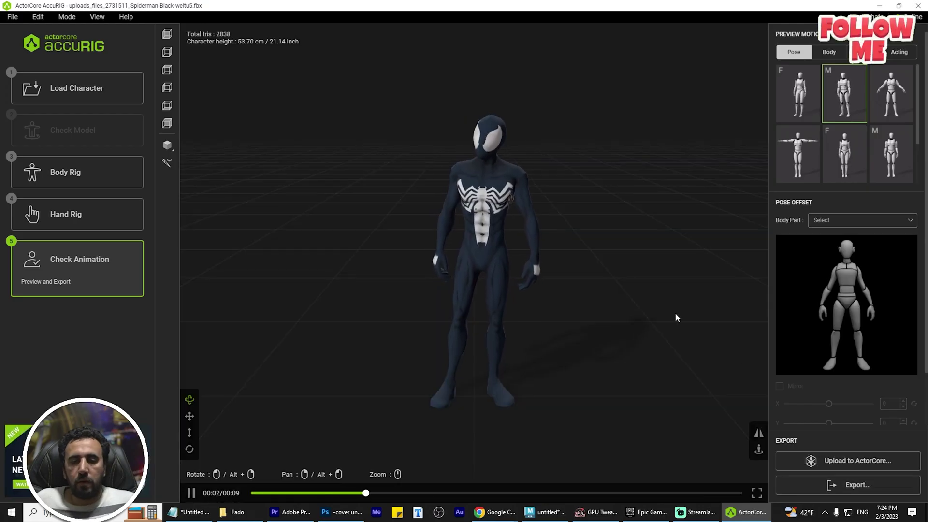
pyautogui.click(899, 52)
pyautogui.click(870, 96)
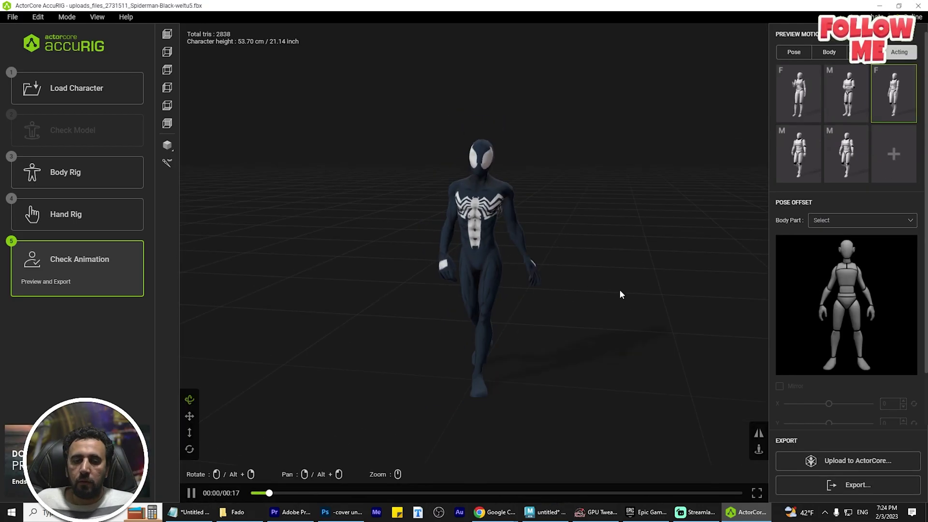
# - Adjust the pose offset sliders, resetting the X offset to 0
pyautogui.moveTo(830, 404)
pyautogui.mouseDown()
pyautogui.moveTo(851, 408)
pyautogui.moveTo(840, 414)
pyautogui.mouseUp()
pyautogui.click(913, 405)
pyautogui.scroll(-2, 903, 402)
pyautogui.moveTo(829, 364); pyautogui.dragTo(845, 369)
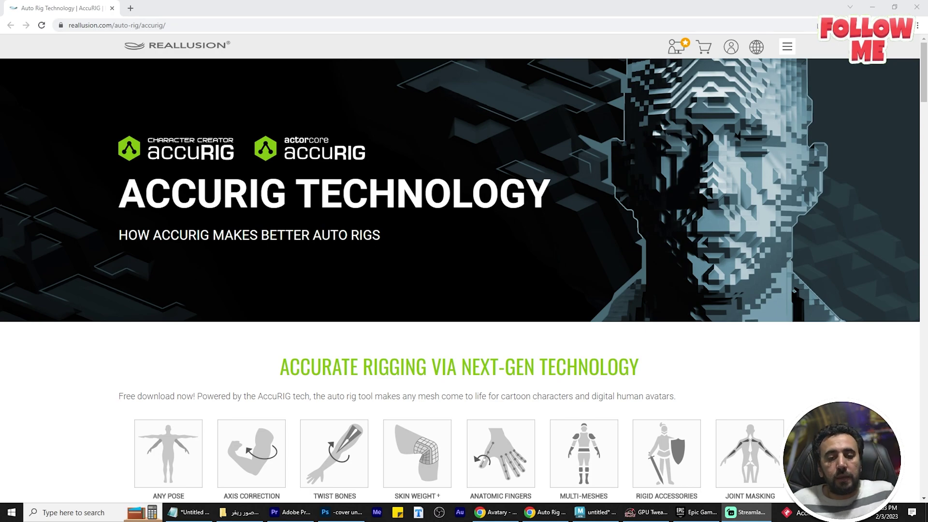
# - Scroll to the ActorCore AccuRIG banner and start the free AccuRIG download
pyautogui.scroll(-12, 371, 203)
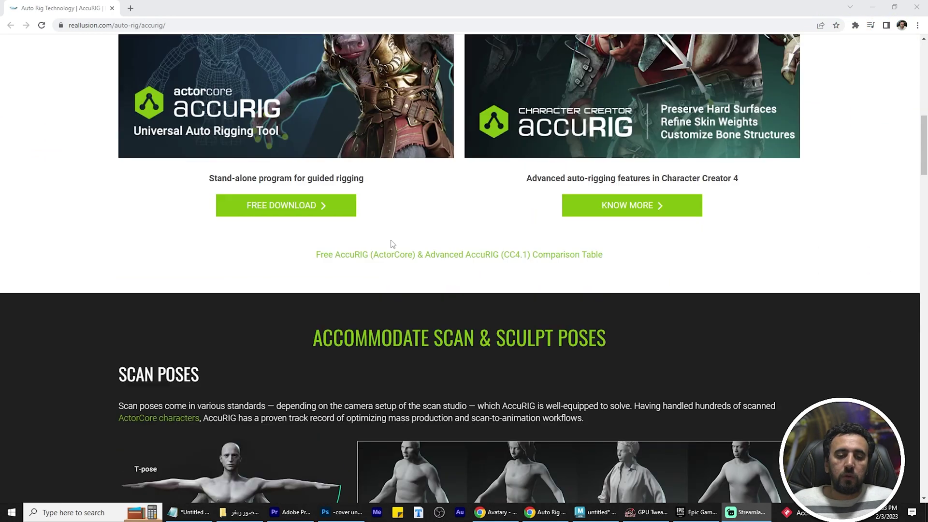
pyautogui.scroll(10, 389, 245)
pyautogui.scroll(-6, 557, 237)
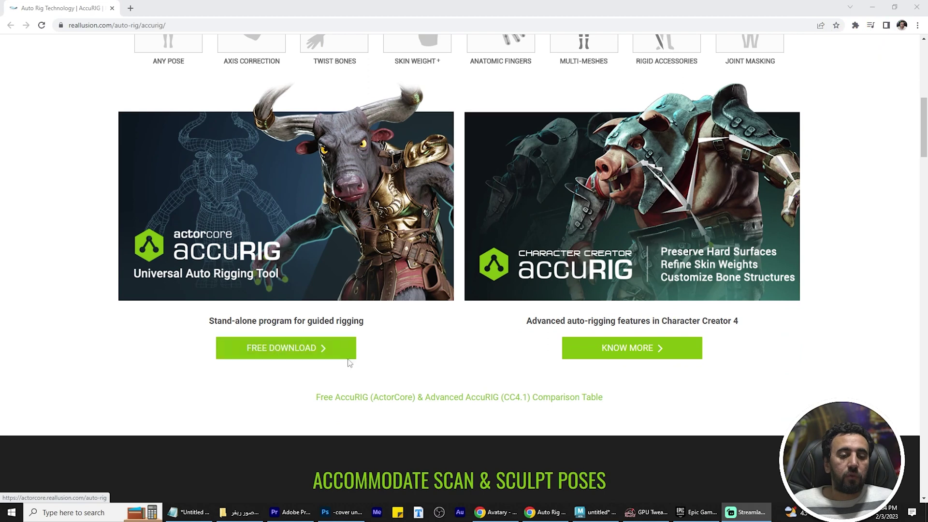
pyautogui.click(294, 348)
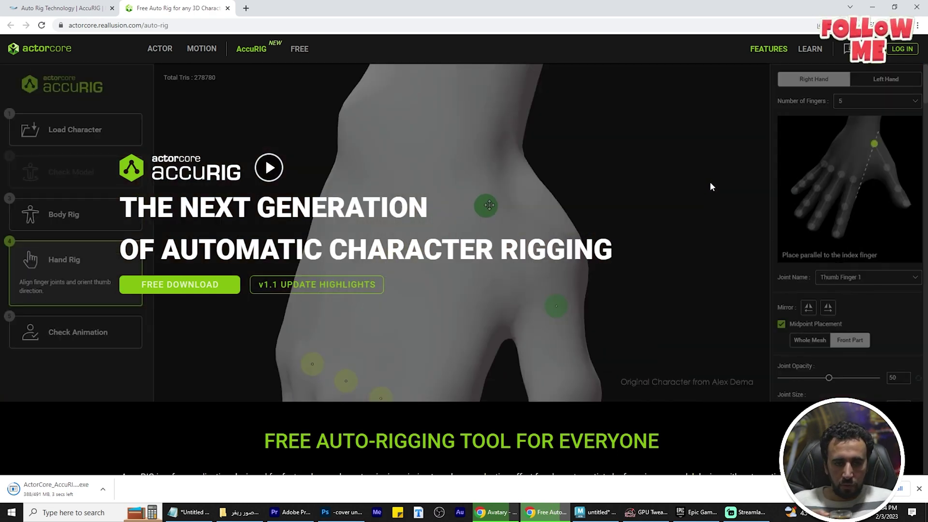
# - Open a new browser tab and go to Chrome's Downloads list
pyautogui.hotkey('ctrl', 't')
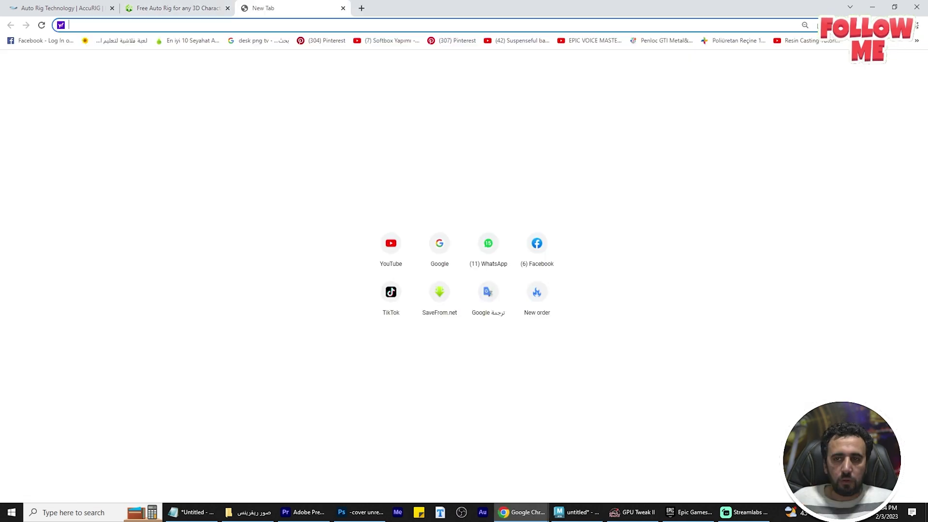
pyautogui.click(918, 25)
pyautogui.click(840, 92)
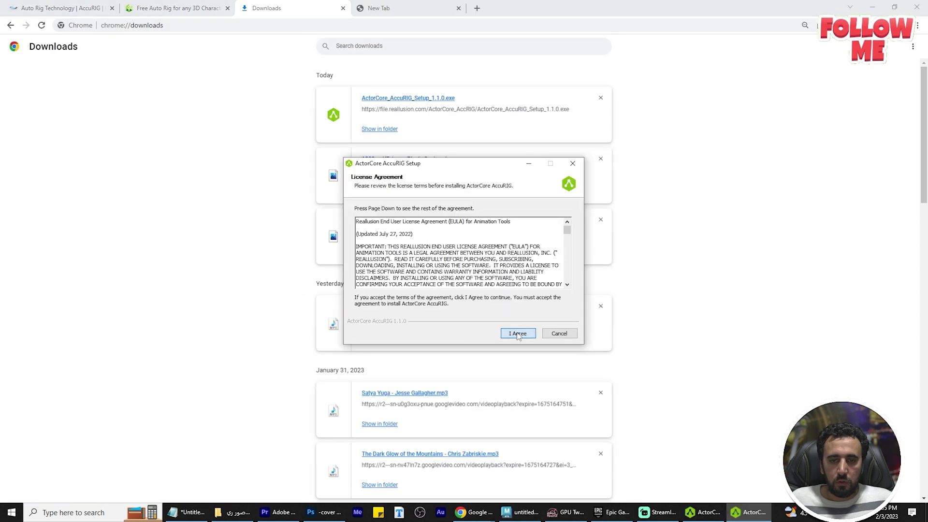
# - Install AccuRIG, dismiss the already-running warning, and finish setup
pyautogui.click(518, 334)
pyautogui.click(517, 335)
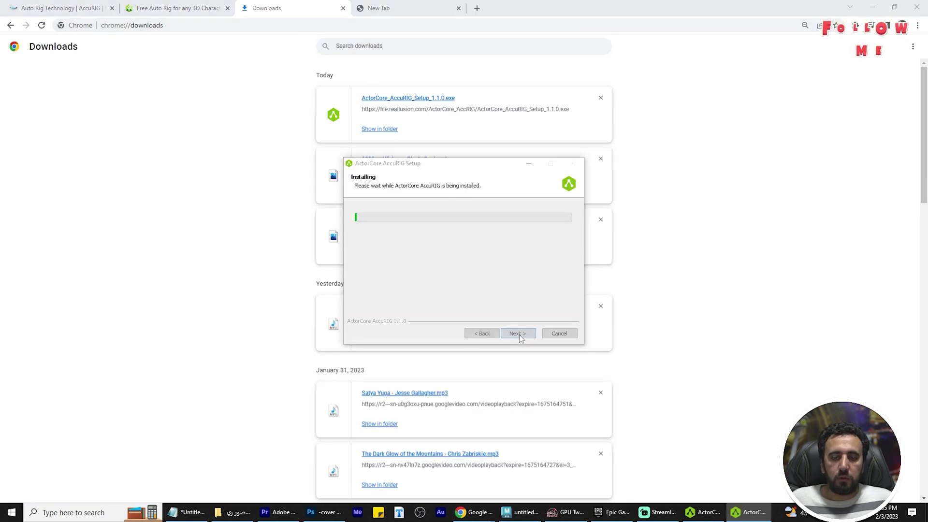
pyautogui.click(460, 289)
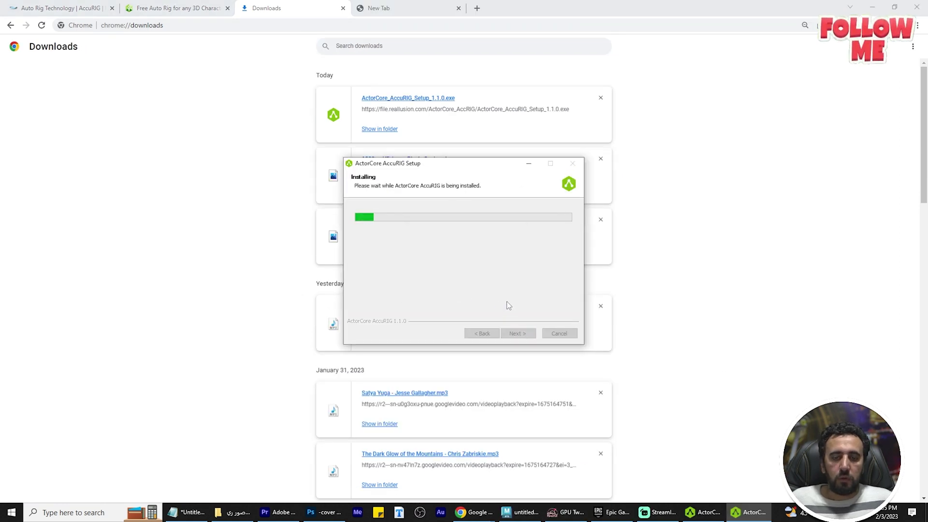
pyautogui.click(741, 514)
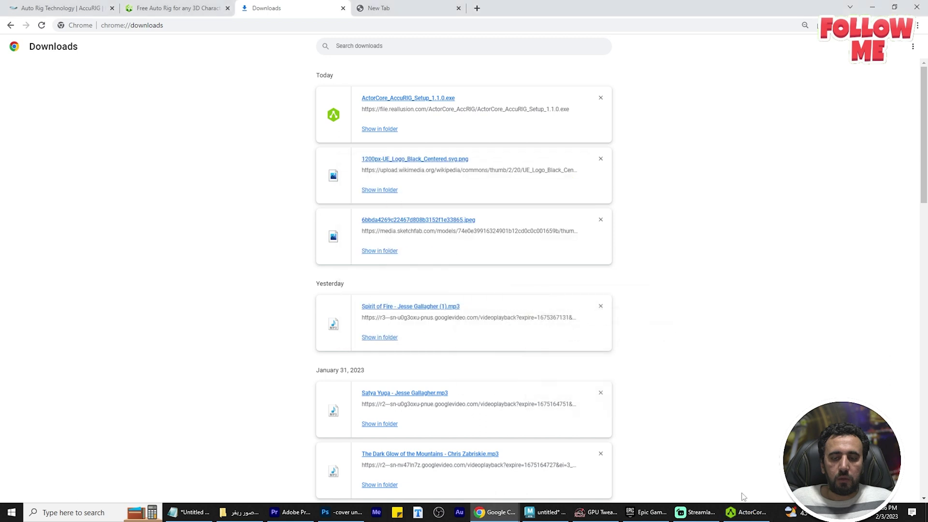
pyautogui.click(741, 514)
pyautogui.click(485, 5)
pyautogui.click(421, 6)
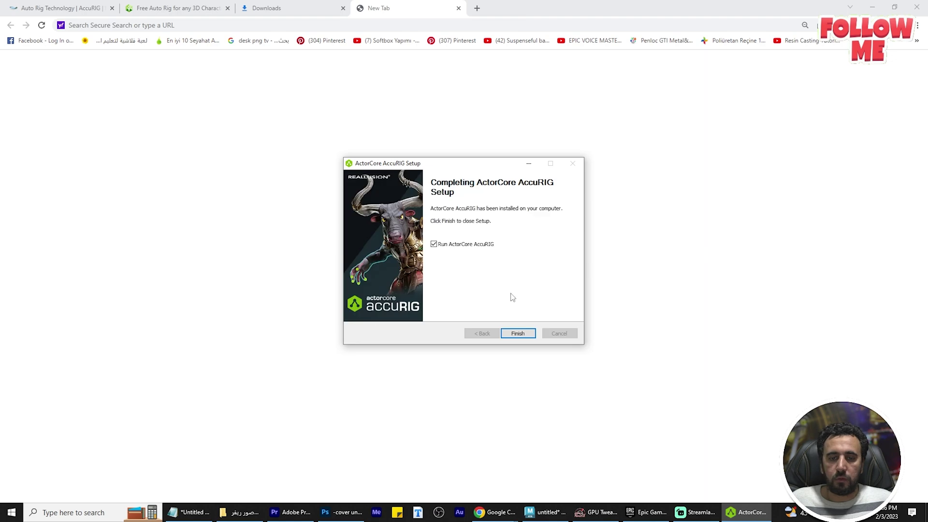
pyautogui.click(531, 338)
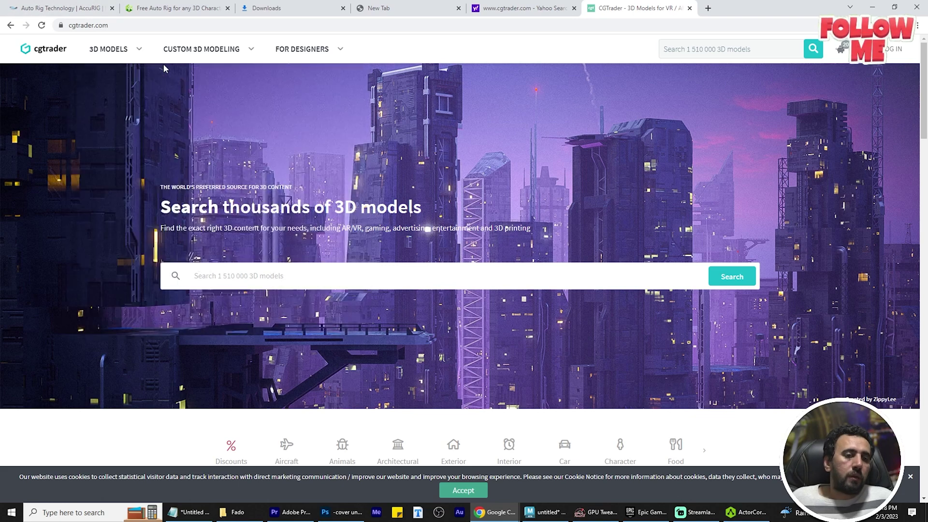
# - Search CGTrader for spider models and filter the results to Free only
pyautogui.click(297, 275)
pyautogui.write('char')
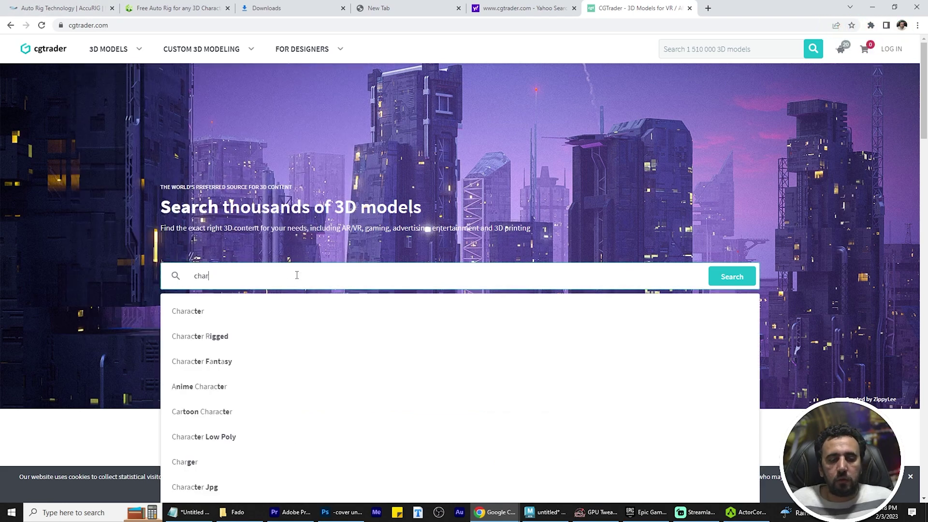
pyautogui.write('spider')
pyautogui.press('Return')
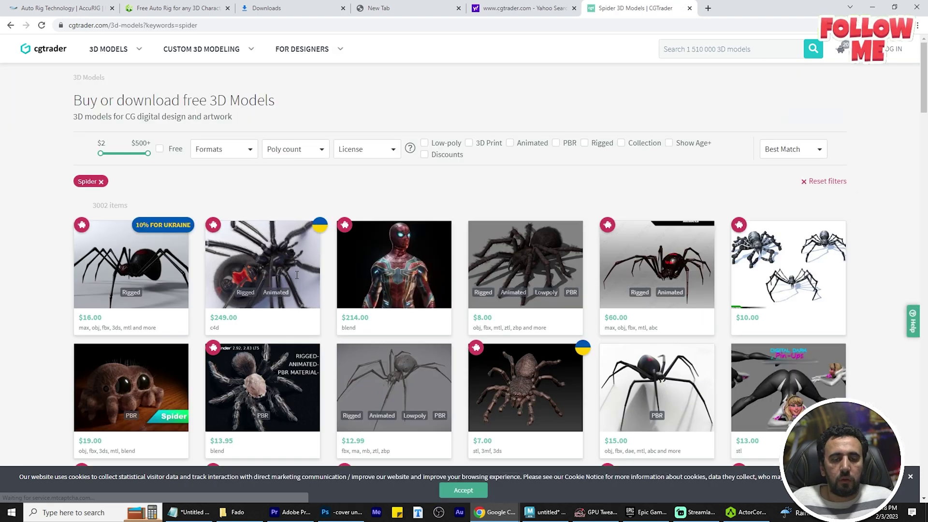
pyautogui.click(159, 149)
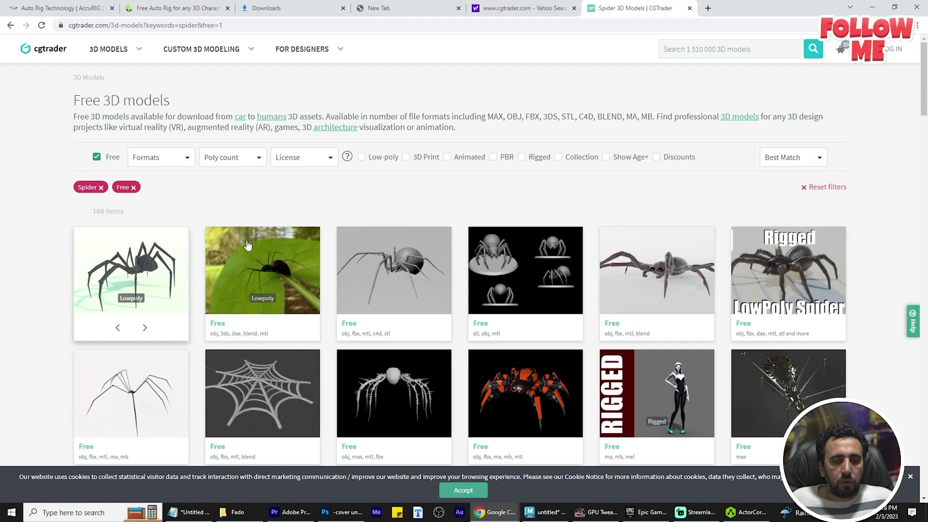
# - Scroll the free results and open the black Spider-Man model page
pyautogui.scroll(-3, 807, 271)
pyautogui.scroll(-6, 807, 271)
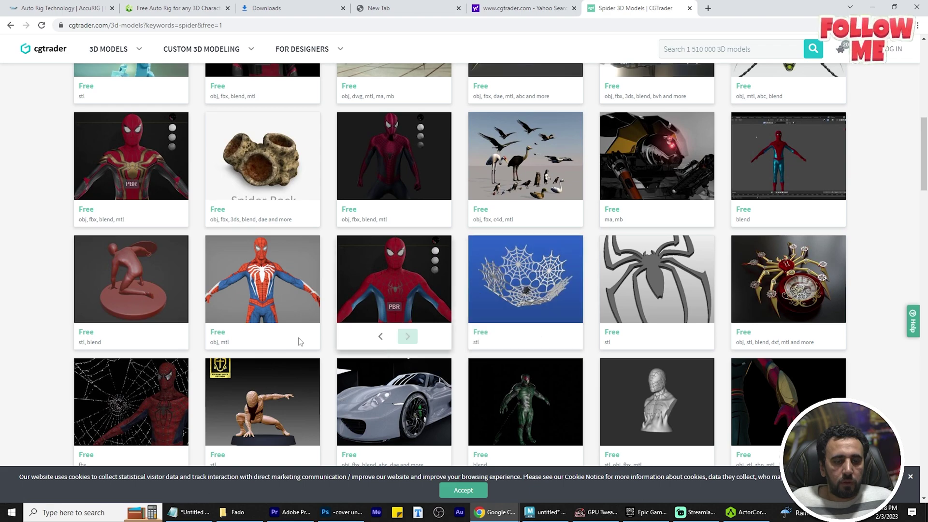
pyautogui.scroll(-7, 584, 318)
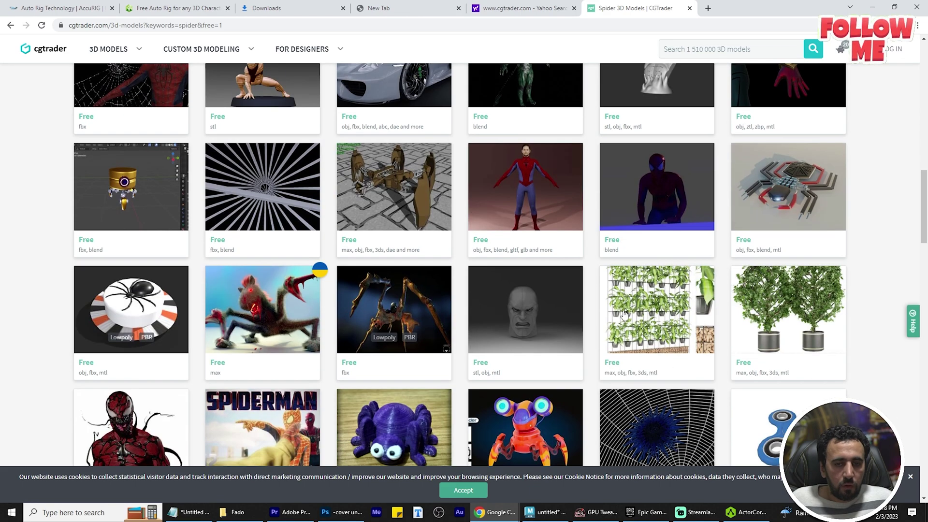
pyautogui.scroll(-4, 589, 254)
pyautogui.scroll(-6, 590, 255)
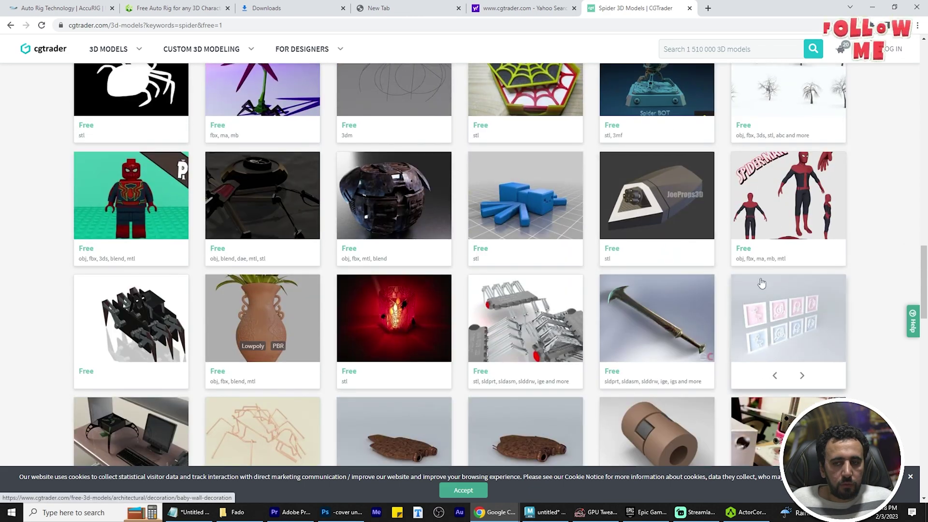
pyautogui.scroll(-4, 519, 274)
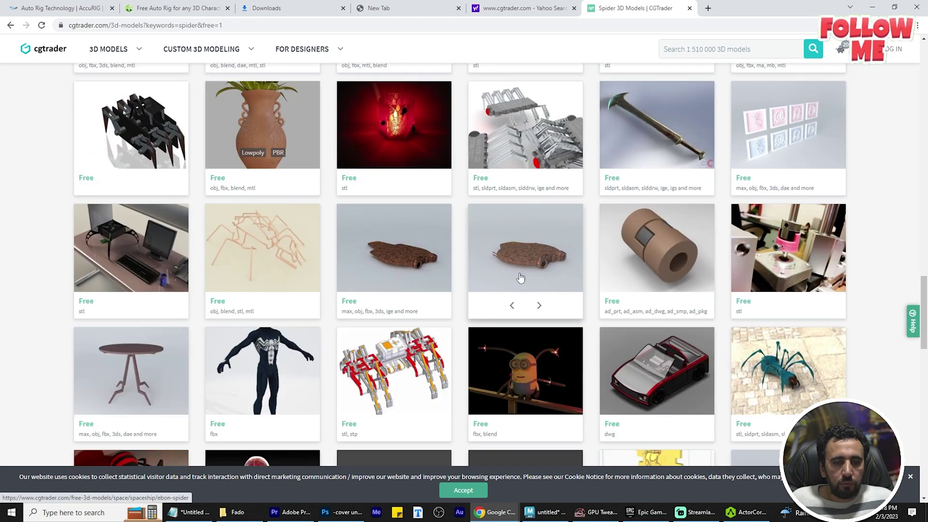
pyautogui.scroll(-3, 520, 277)
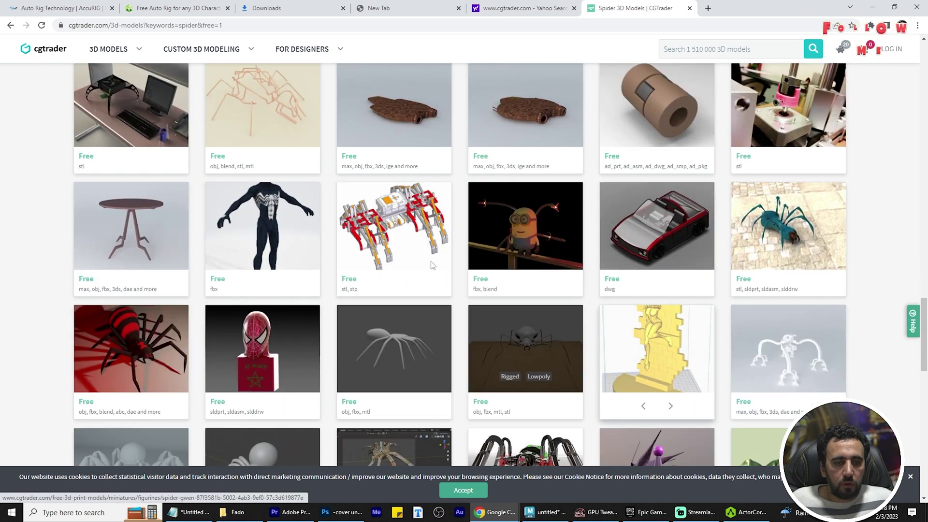
pyautogui.click(263, 232)
pyautogui.scroll(-4, 531, 231)
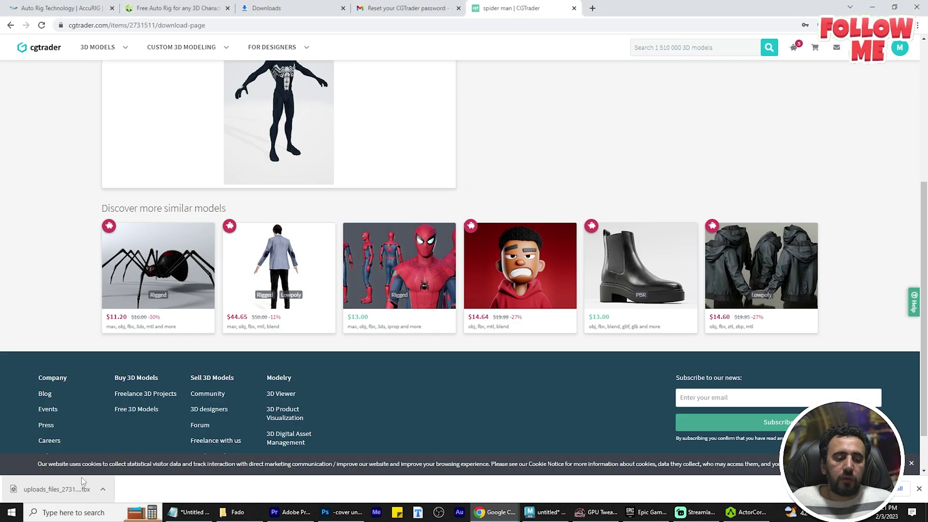
# - Load the downloaded Spider-Man FBX into AccuRIG and proceed to Body Rig joint placement
pyautogui.hotkey('alt', 'Tab')
pyautogui.moveTo(82, 481); pyautogui.dragTo(543, 148)
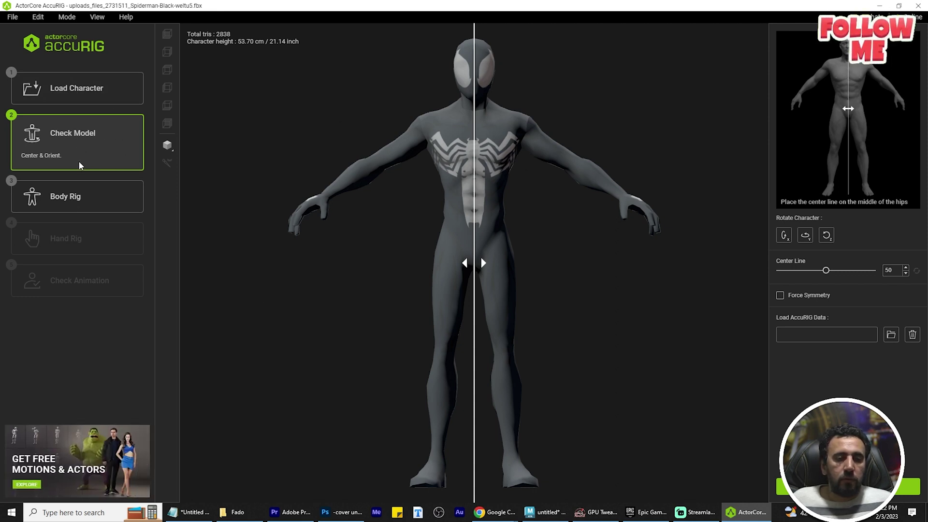
pyautogui.click(849, 486)
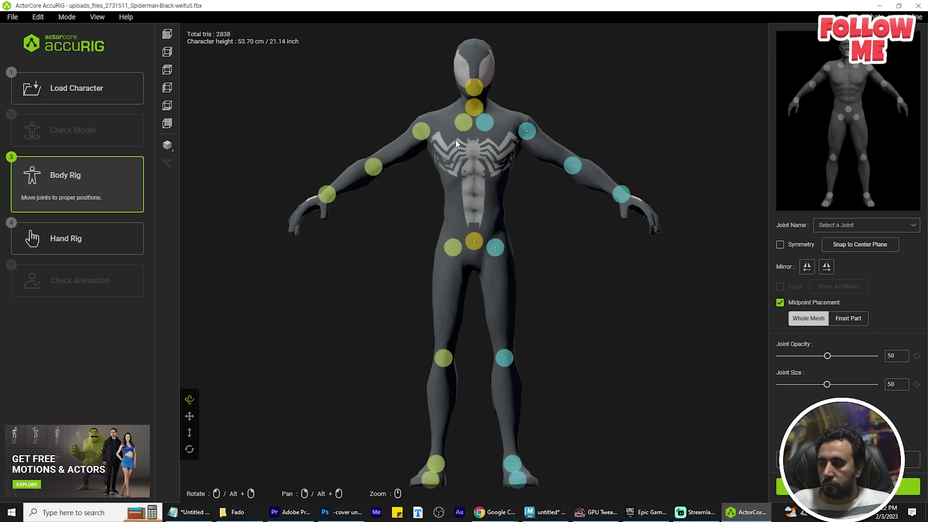
# - Reposition the clavicle and shoulder joint markers on the upper body
pyautogui.moveTo(486, 127); pyautogui.dragTo(505, 116)
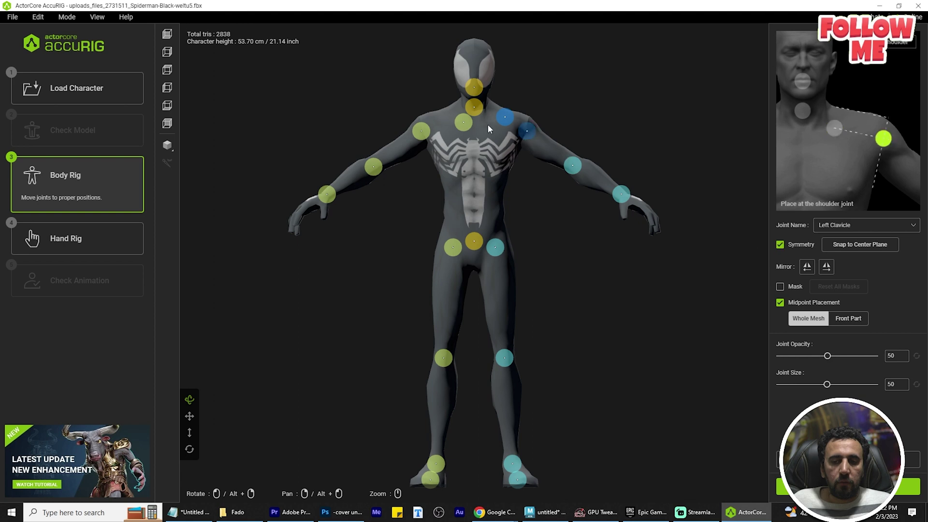
pyautogui.moveTo(447, 114); pyautogui.dragTo(444, 118)
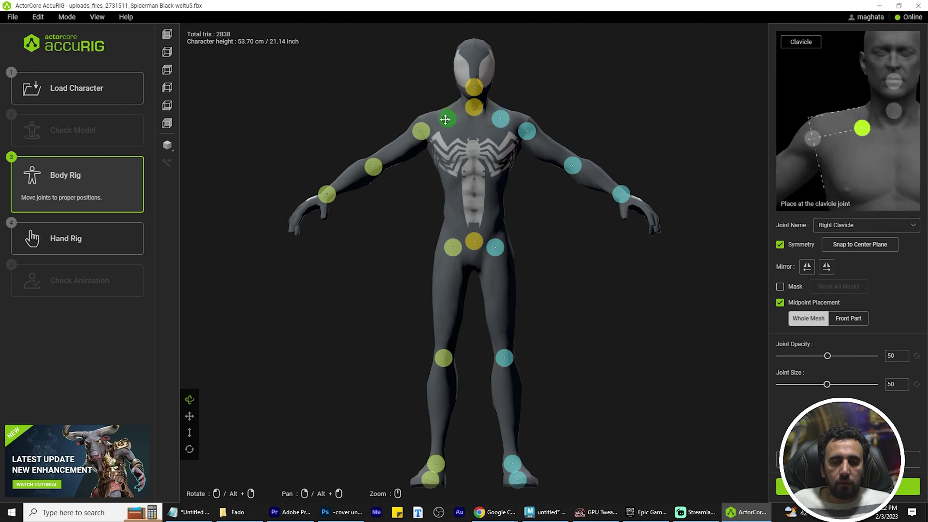
pyautogui.click(476, 106)
pyautogui.moveTo(422, 130); pyautogui.dragTo(451, 119)
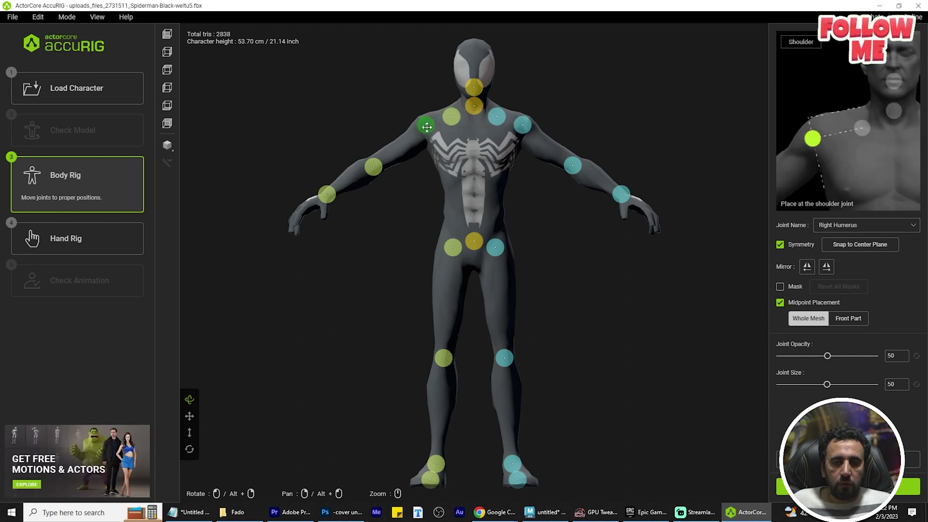
pyautogui.click(448, 121)
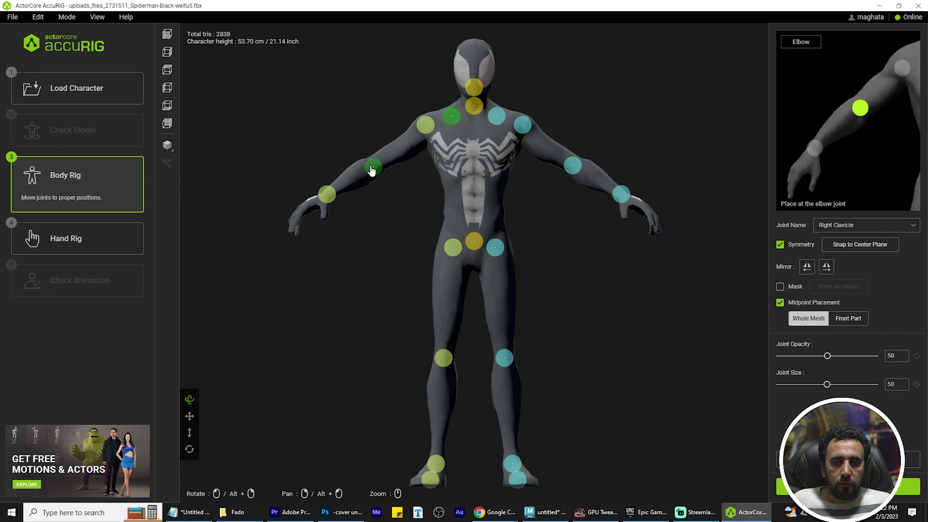
pyautogui.click(326, 196)
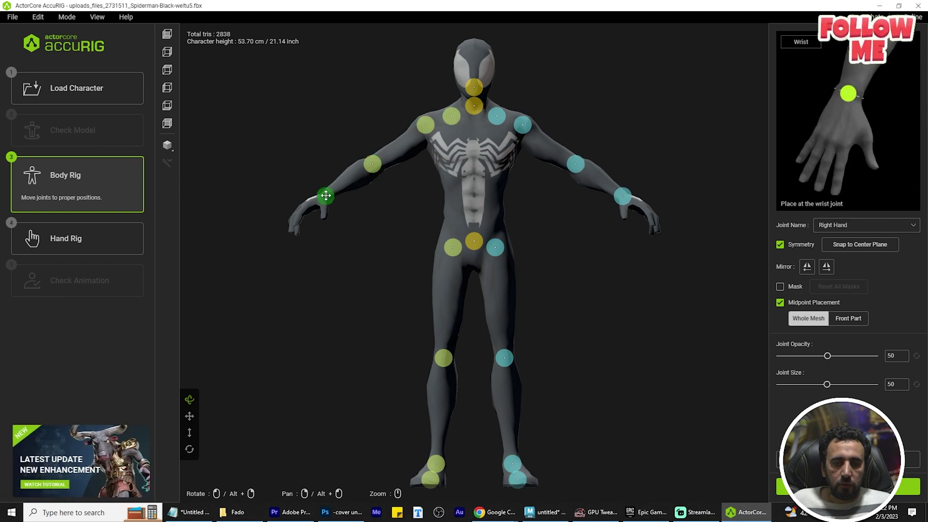
# - Lower the hip joints, raise the knees, then rig the body to reach Finger Count 5
pyautogui.moveTo(494, 258); pyautogui.dragTo(501, 262)
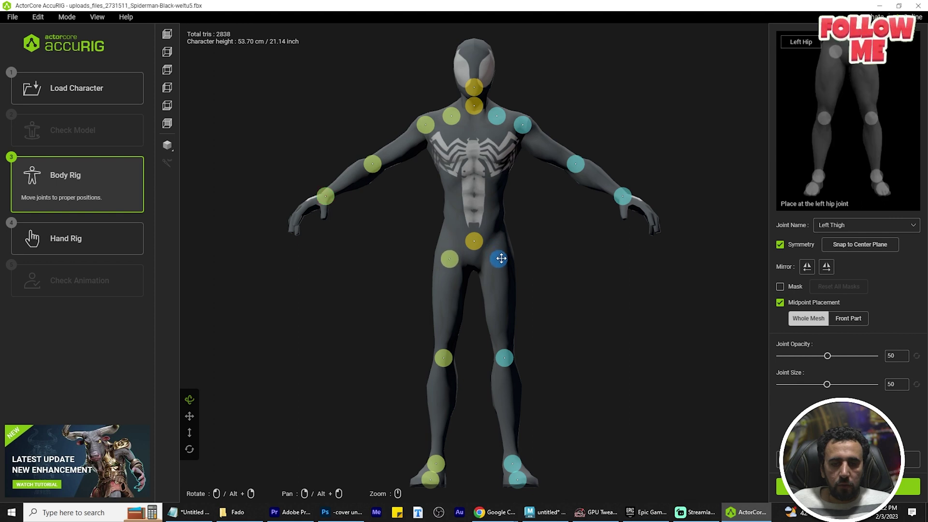
pyautogui.click(474, 241)
pyautogui.moveTo(444, 359); pyautogui.dragTo(446, 353)
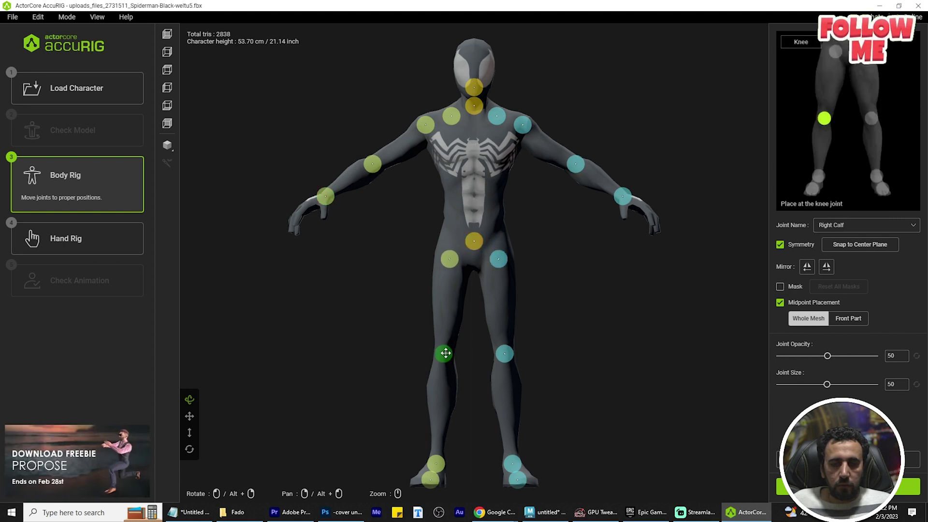
pyautogui.click(431, 465)
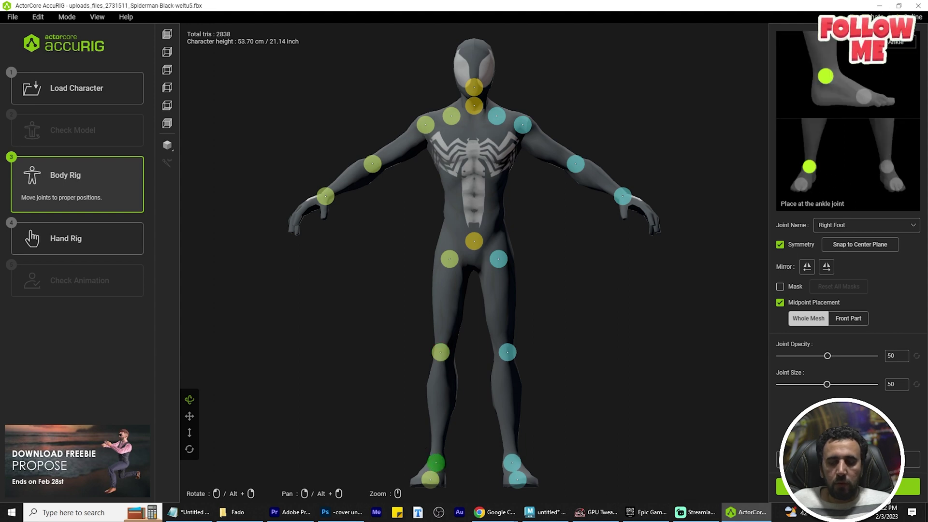
pyautogui.click(848, 487)
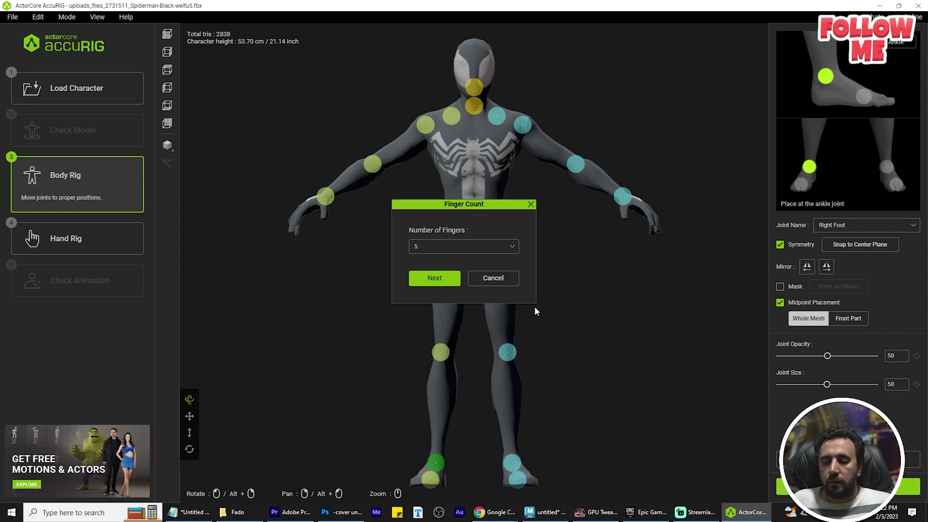
# - Confirm 5 fingers and move the right hand's ring-finger base joint into place
pyautogui.click(435, 281)
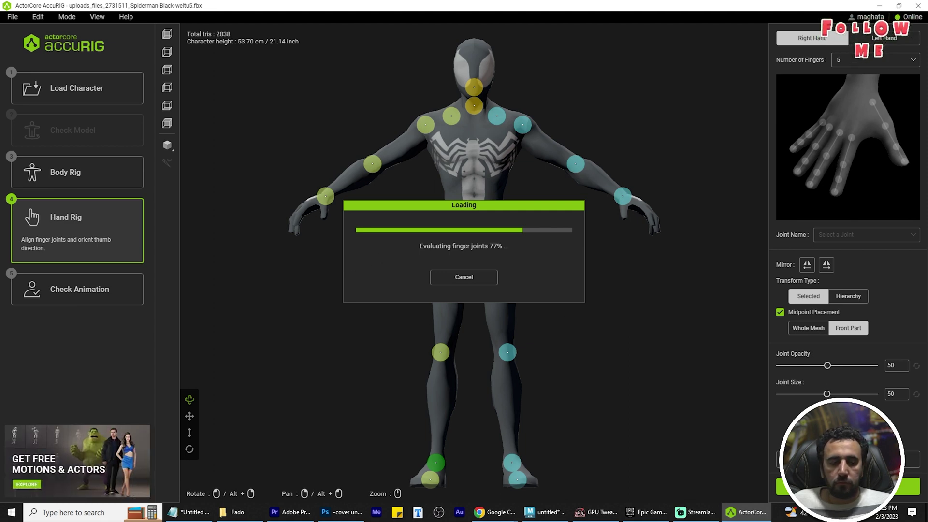
pyautogui.hotkey('alt', 'Tab')
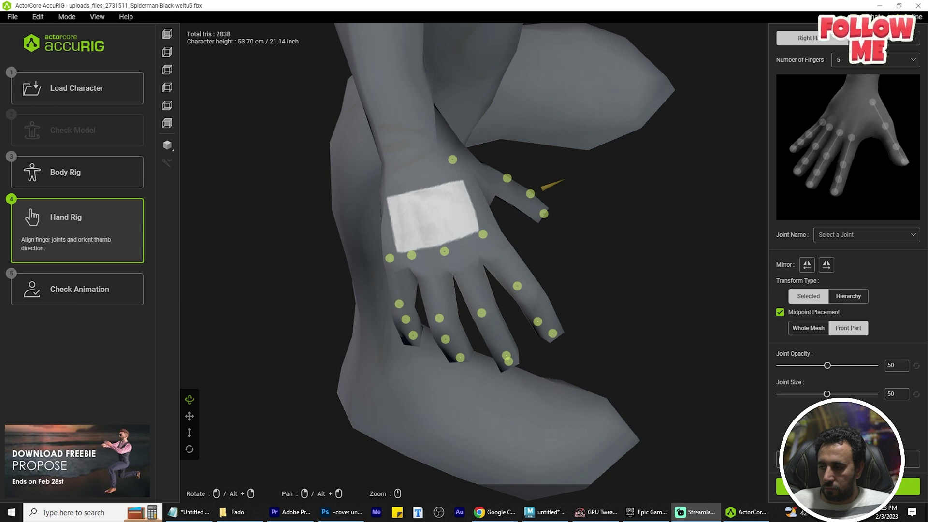
pyautogui.click(463, 283)
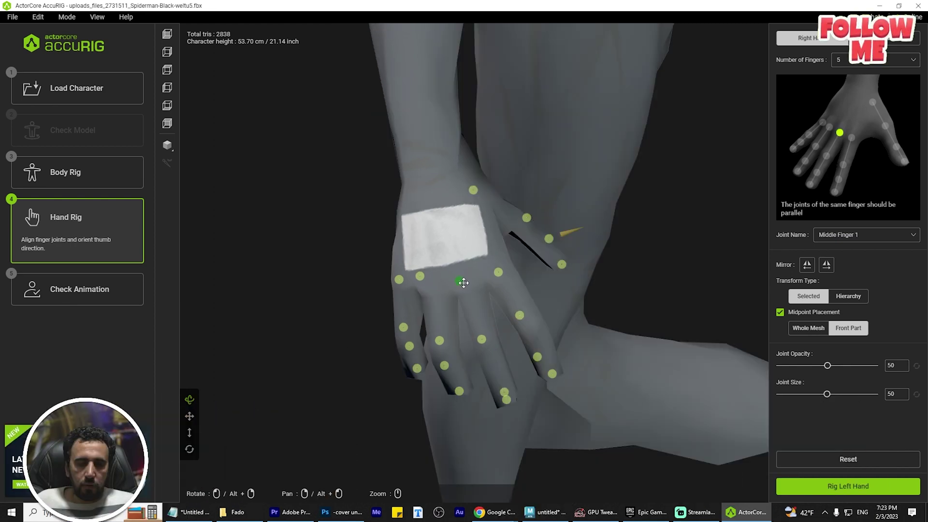
pyautogui.moveTo(420, 276); pyautogui.dragTo(465, 278)
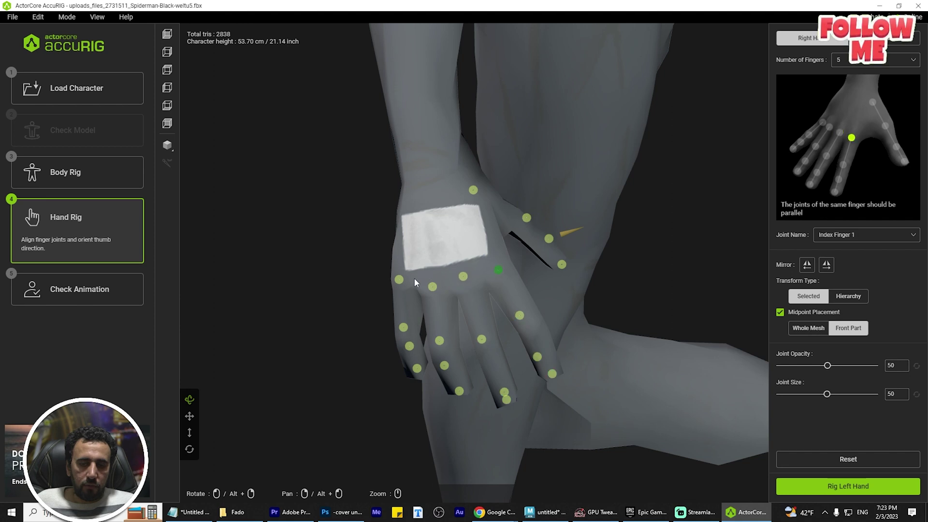
# - Align the middle and pinky finger joints along the right hand's fingers
pyautogui.moveTo(541, 370); pyautogui.dragTo(637, 260)
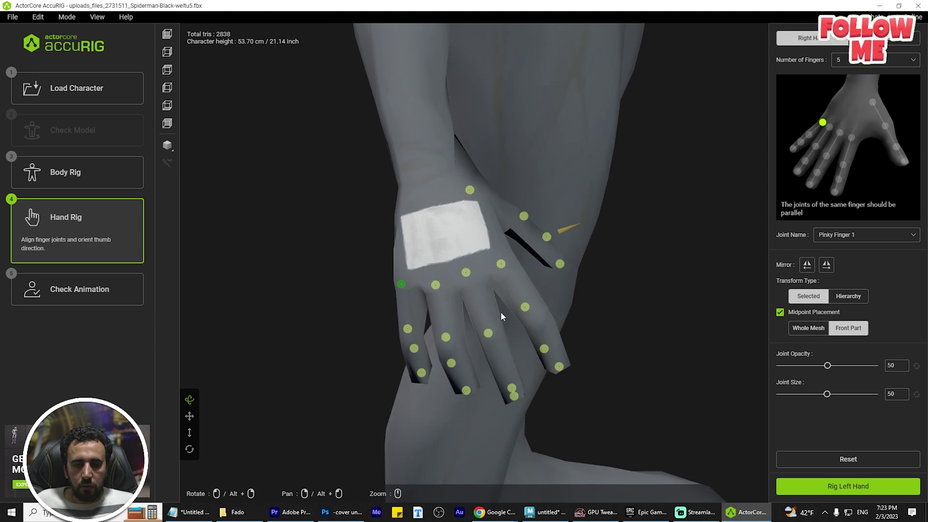
pyautogui.moveTo(626, 329); pyautogui.dragTo(537, 326)
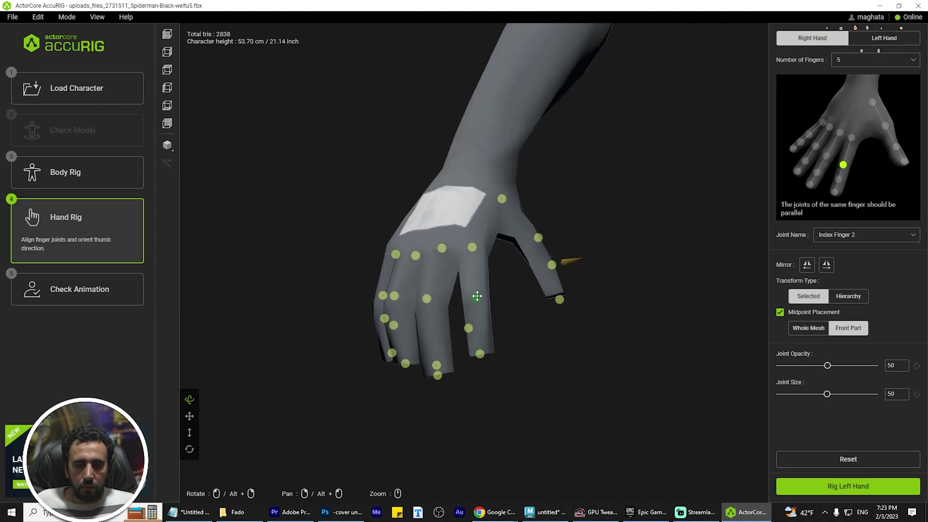
pyautogui.moveTo(489, 334); pyautogui.dragTo(595, 370)
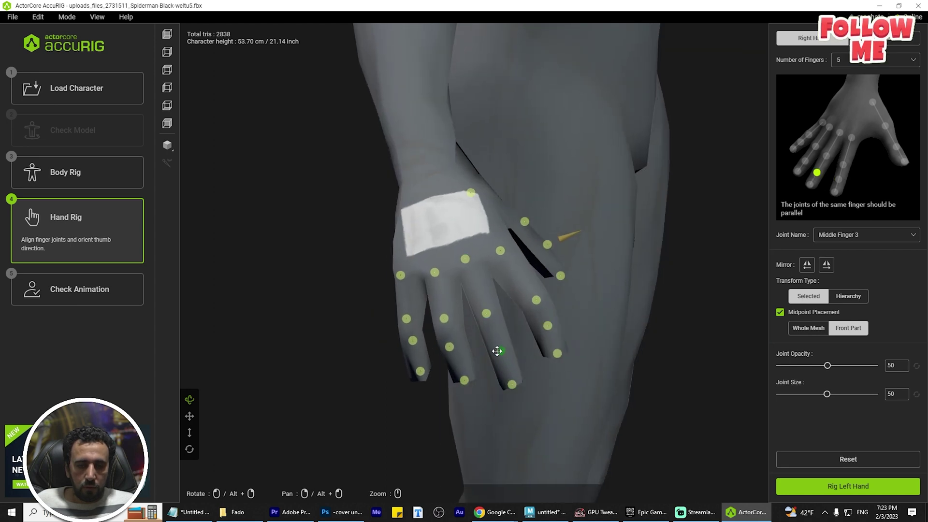
pyautogui.click(487, 312)
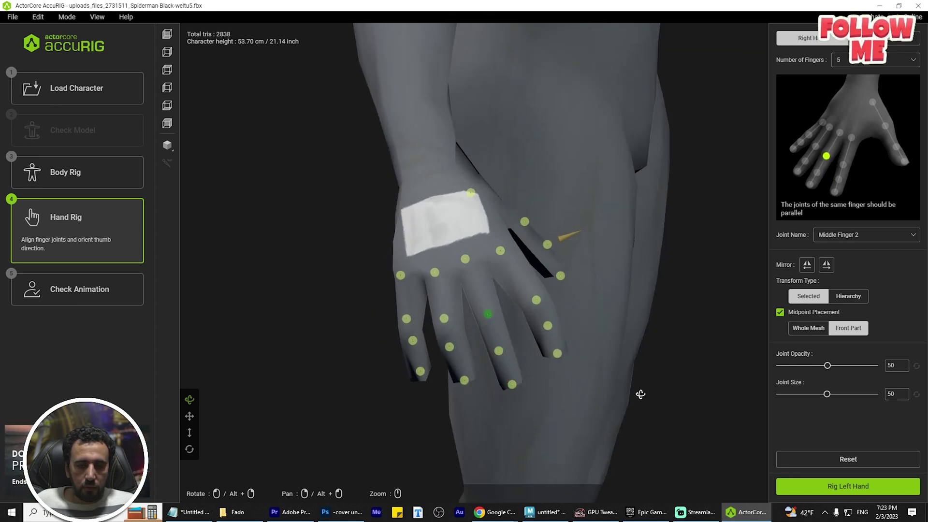
pyautogui.moveTo(641, 394); pyautogui.dragTo(681, 384)
pyautogui.click(459, 336)
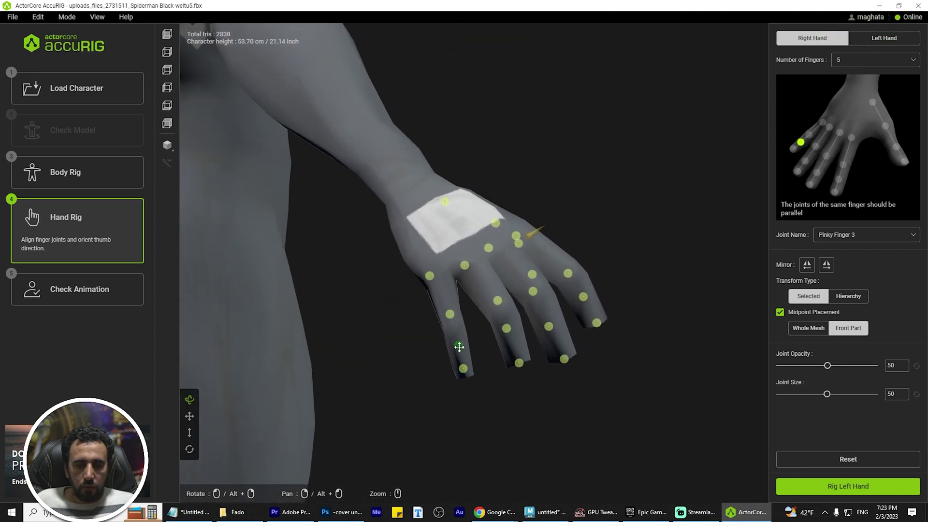
pyautogui.moveTo(452, 317); pyautogui.dragTo(453, 325)
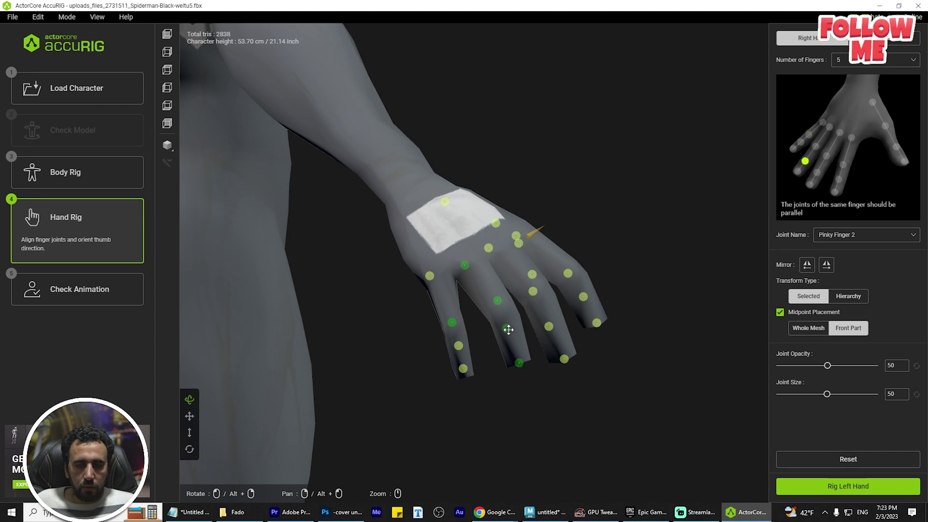
# - Adjust the right thumb's tip joint orientation
pyautogui.moveTo(705, 410); pyautogui.dragTo(550, 300)
pyautogui.click(552, 253)
pyautogui.click(614, 247)
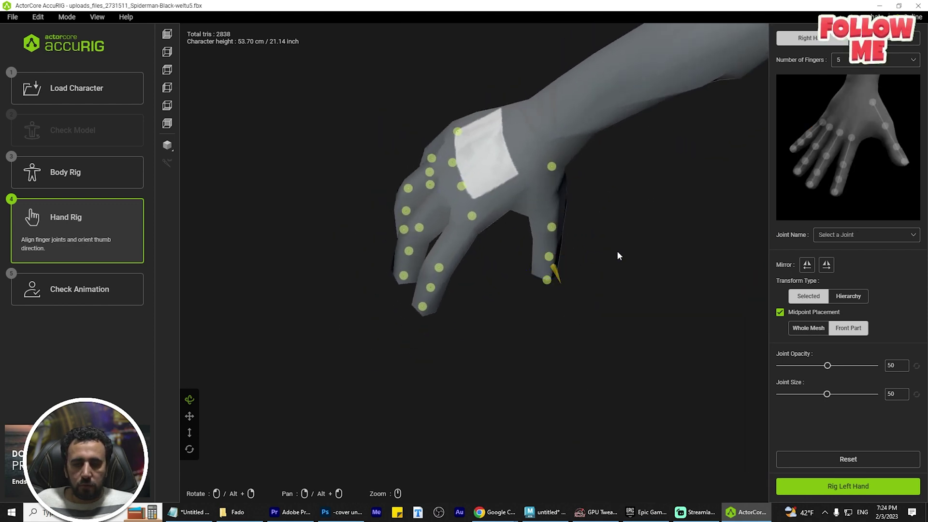
pyautogui.moveTo(618, 254); pyautogui.dragTo(591, 170)
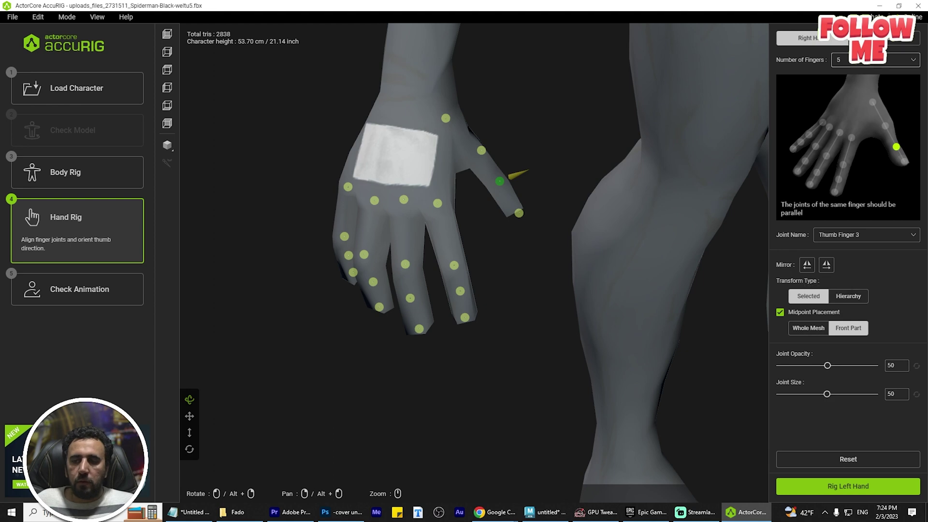
# - Rig the right hand, then frame the whole character from the front with left-hand joints visible
pyautogui.click(848, 486)
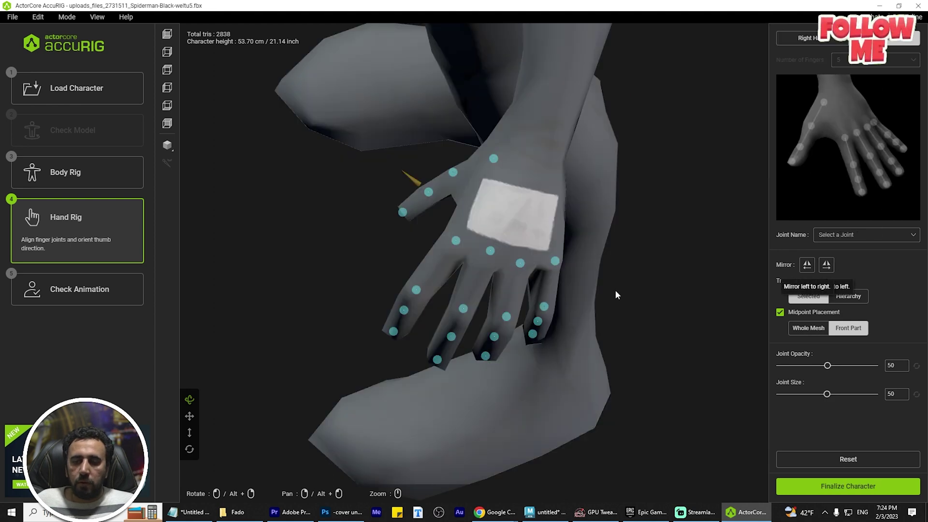
pyautogui.scroll(-3, 615, 289)
pyautogui.moveTo(600, 332); pyautogui.dragTo(497, 520, button='right')
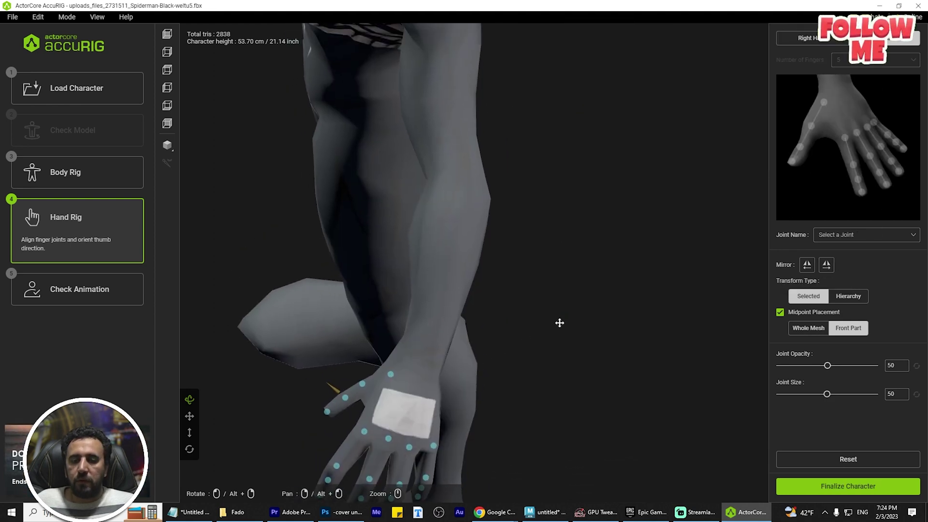
pyautogui.scroll(-5, 560, 321)
pyautogui.moveTo(543, 375); pyautogui.dragTo(647, 330)
pyautogui.moveTo(494, 418); pyautogui.dragTo(570, 319, button='right')
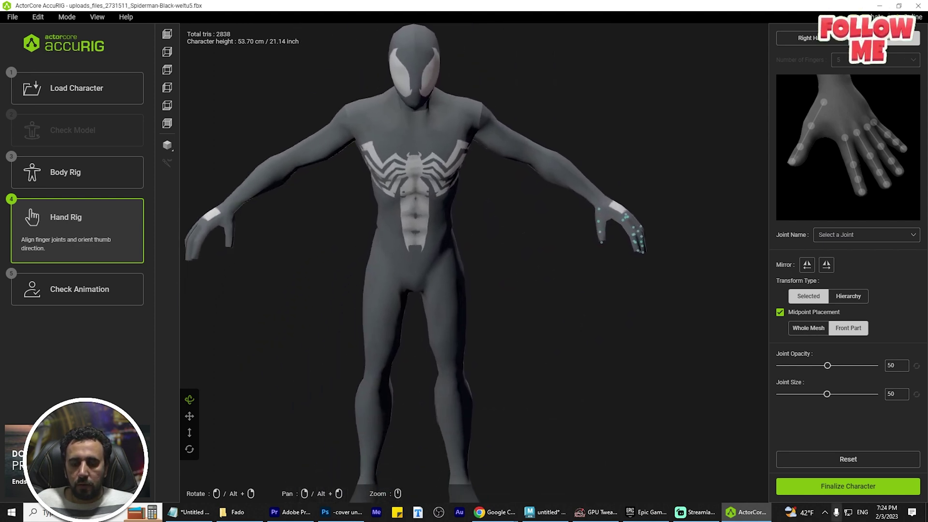
# - Finalize the rigged Spider-Man and orbit around its preview motion
pyautogui.click(867, 487)
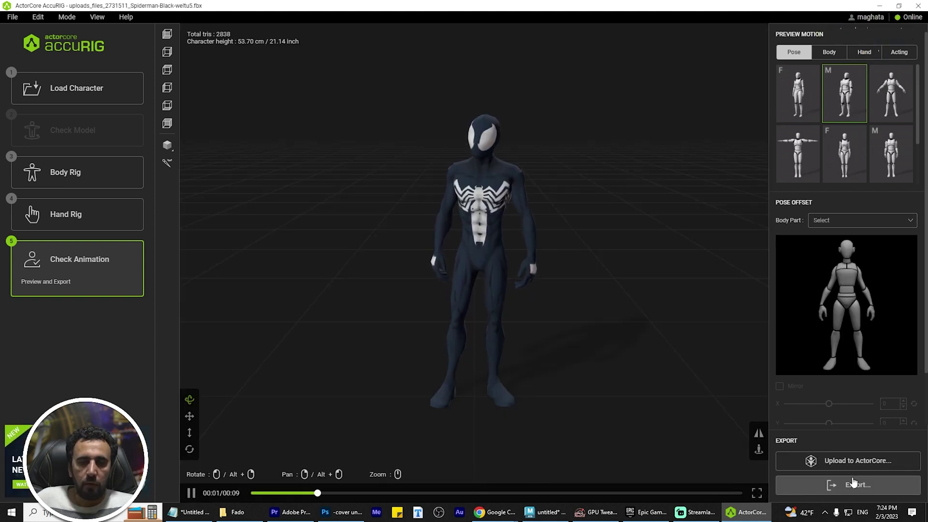
pyautogui.moveTo(656, 309); pyautogui.dragTo(685, 197)
# - Play the third Acting motion on the rigged character and pan it into view
pyautogui.click(899, 52)
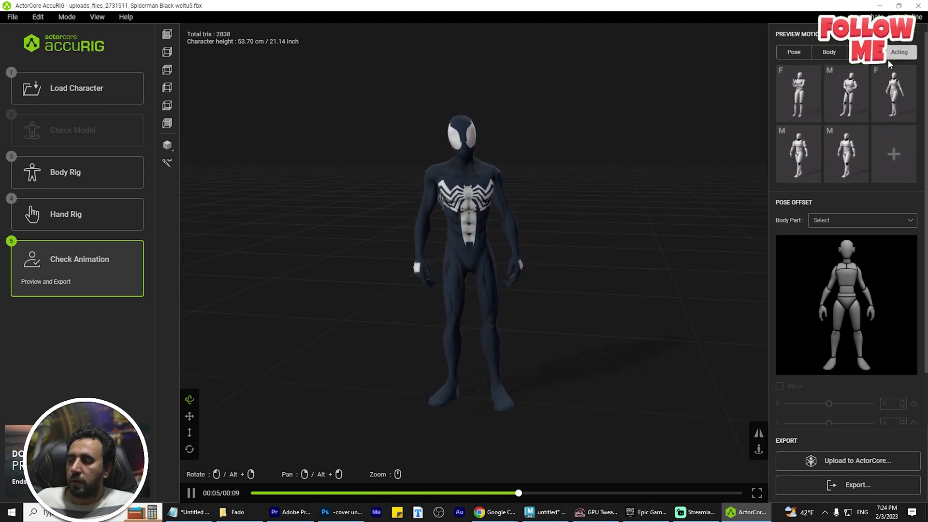
pyautogui.click(897, 92)
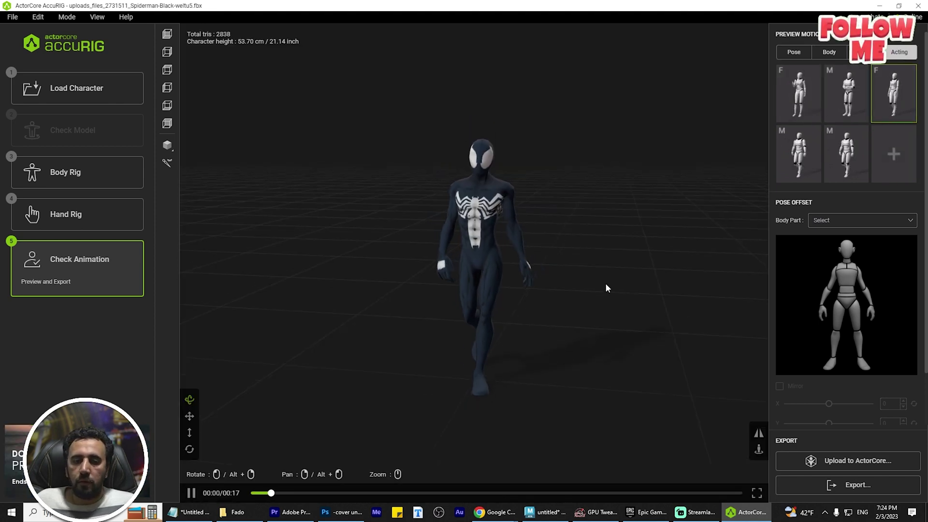
pyautogui.moveTo(488, 288); pyautogui.dragTo(544, 289, button='middle')
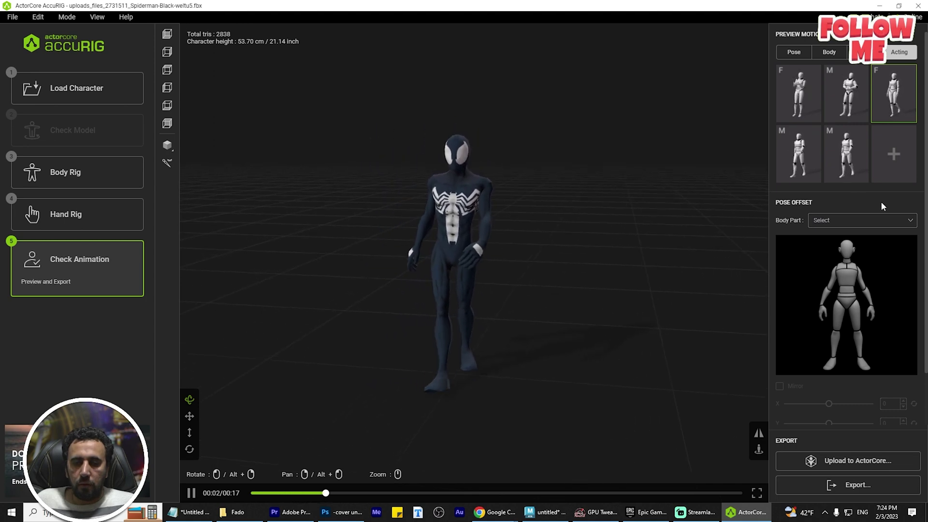
# - Set the Left Upper Arm pose offset to X 0, Y 32 and Z -5
pyautogui.click(864, 286)
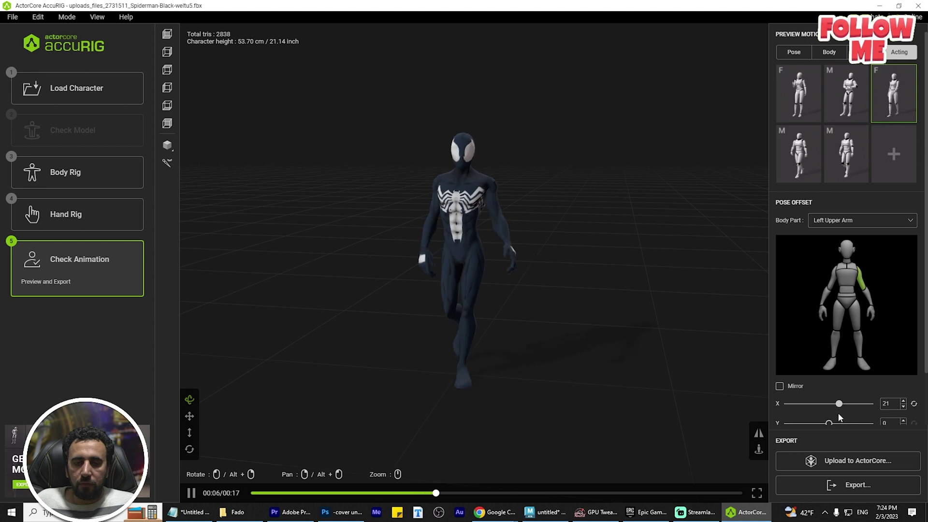
pyautogui.click(914, 404)
pyautogui.scroll(-1, 857, 380)
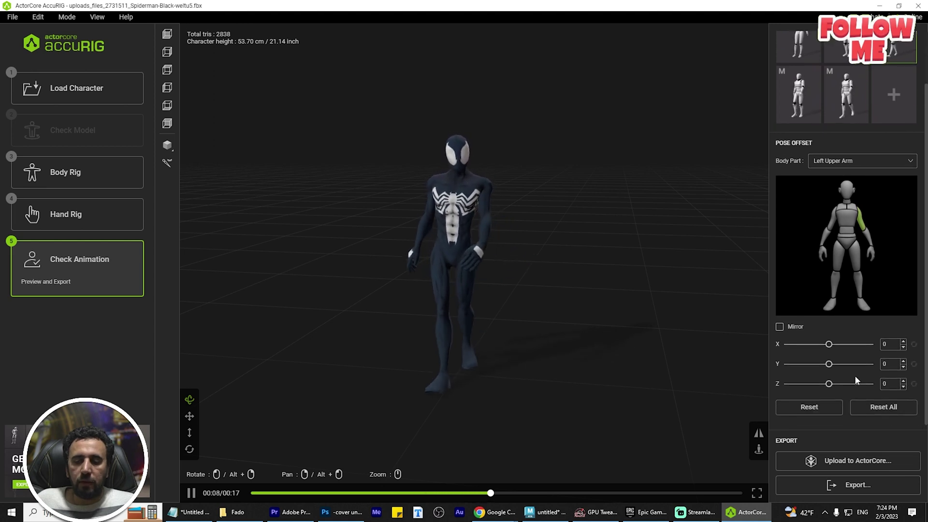
pyautogui.moveTo(830, 366); pyautogui.dragTo(862, 370)
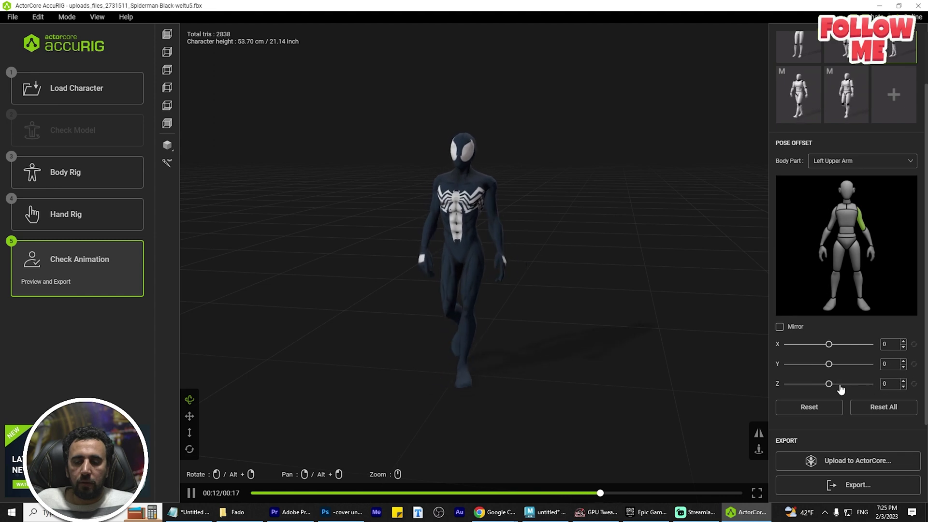
pyautogui.moveTo(863, 389); pyautogui.dragTo(834, 407)
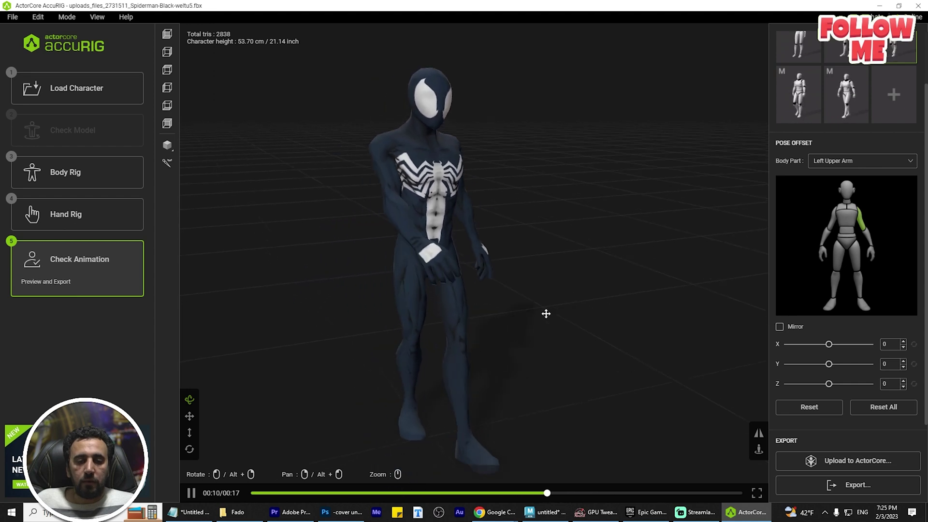
# - Apply the A-pose preset and reframe the character in the preview
pyautogui.scroll(2, 844, 81)
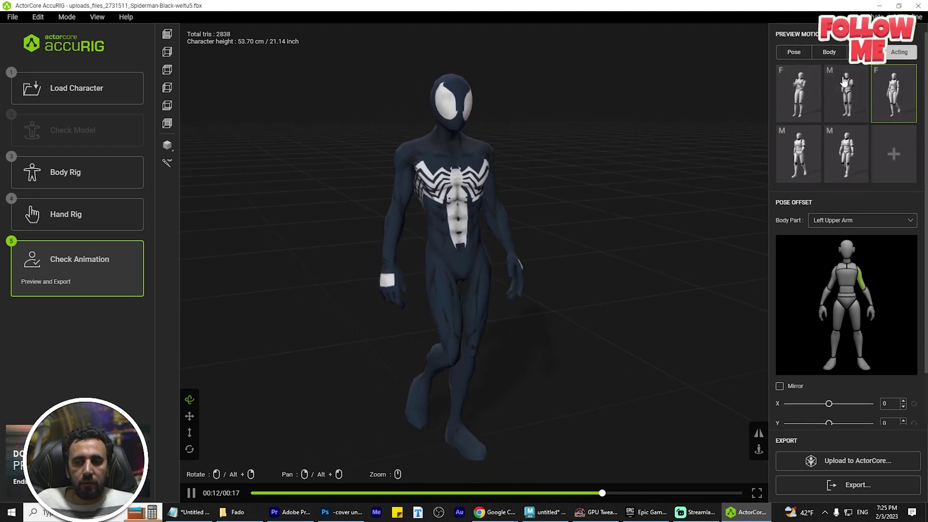
pyautogui.click(794, 52)
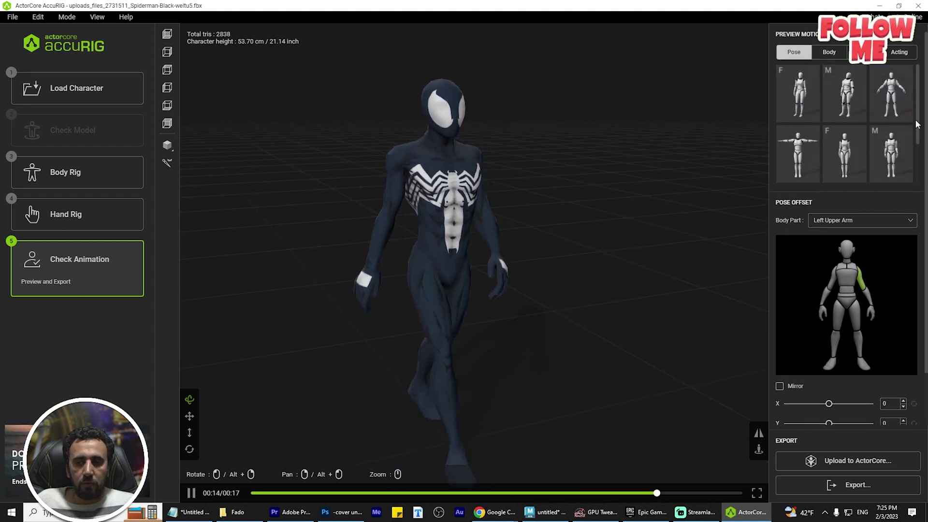
pyautogui.click(911, 117)
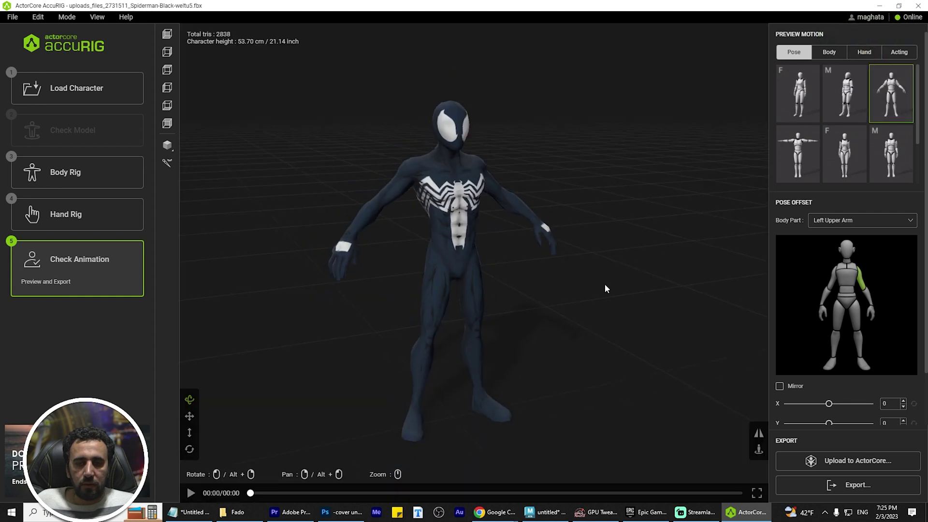
pyautogui.moveTo(605, 285); pyautogui.dragTo(570, 263, button='right')
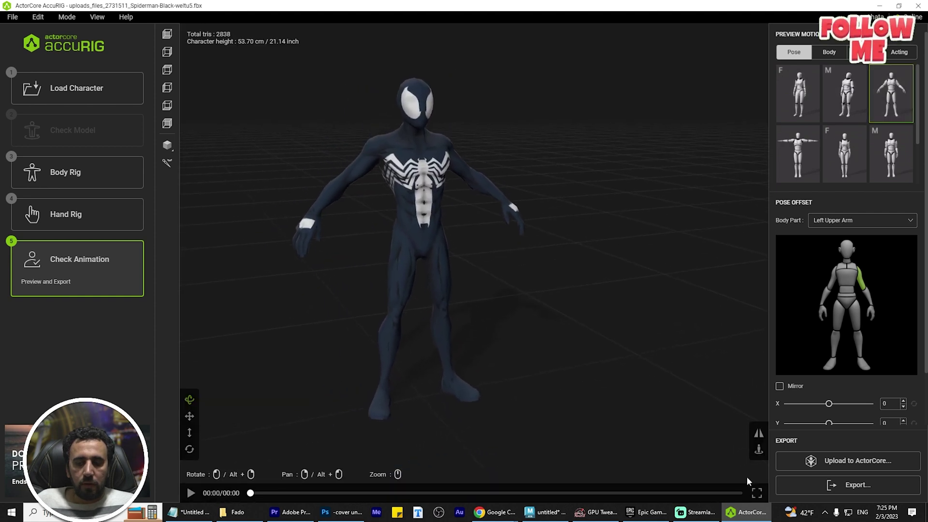
# - Export the rigged character as FBX with Unreal as the target application
pyautogui.click(839, 493)
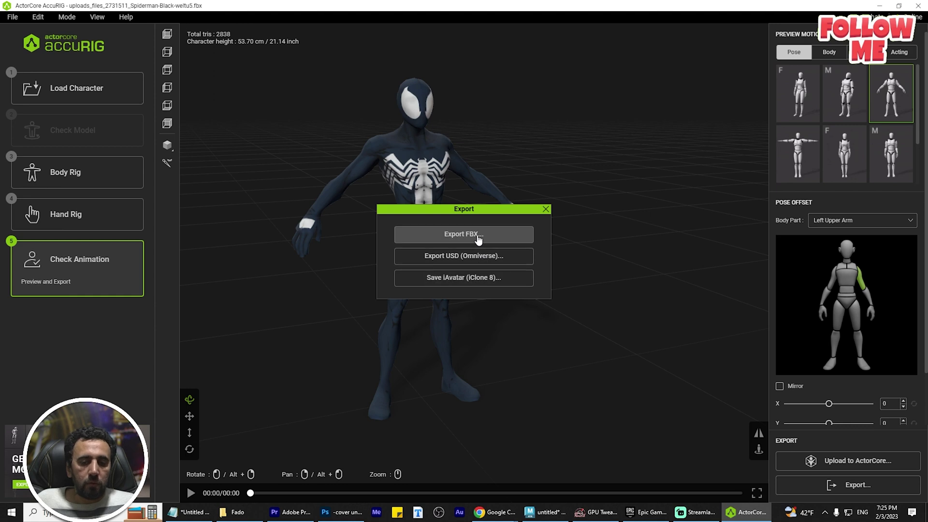
pyautogui.click(477, 235)
pyautogui.click(460, 181)
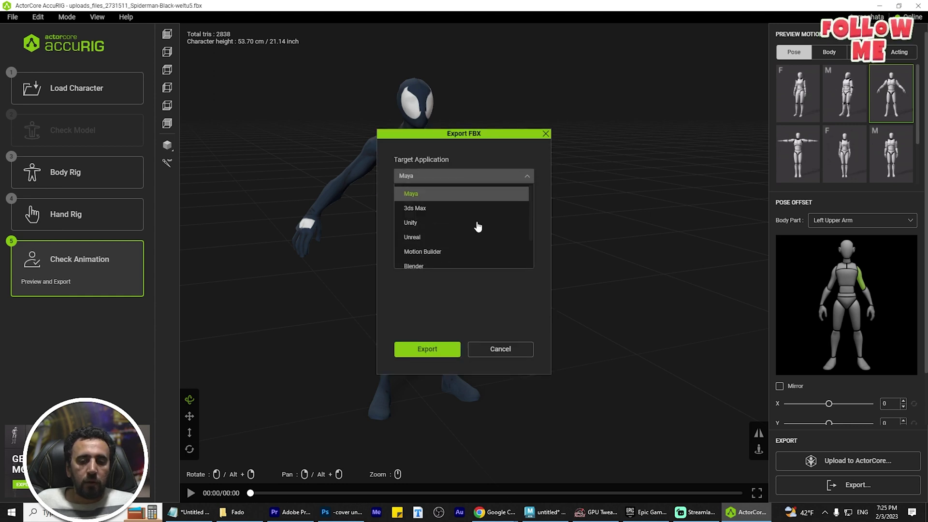
pyautogui.scroll(-3, 435, 232)
pyautogui.scroll(2, 449, 216)
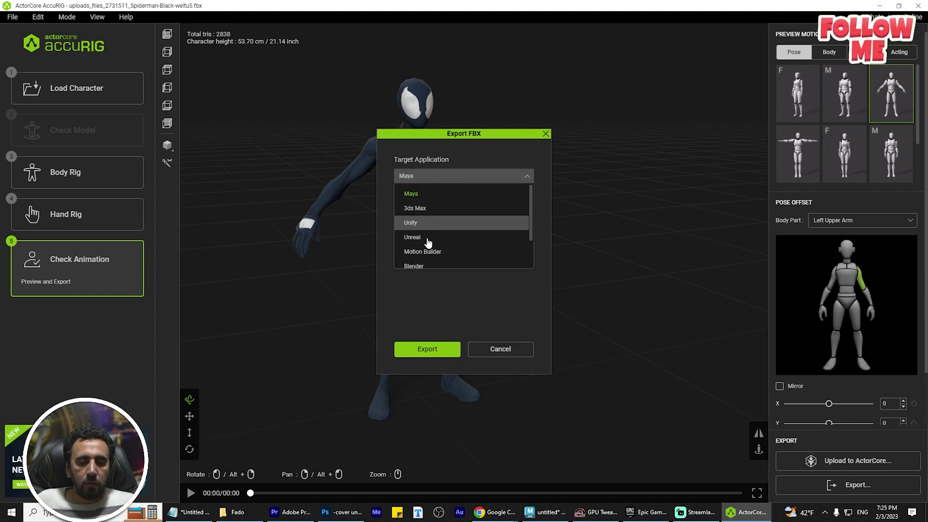
pyautogui.click(463, 242)
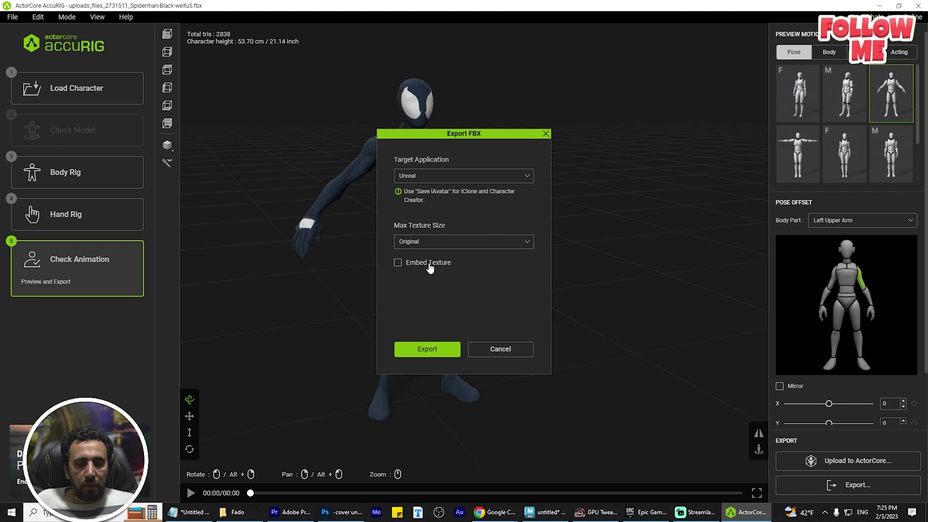
pyautogui.click(432, 352)
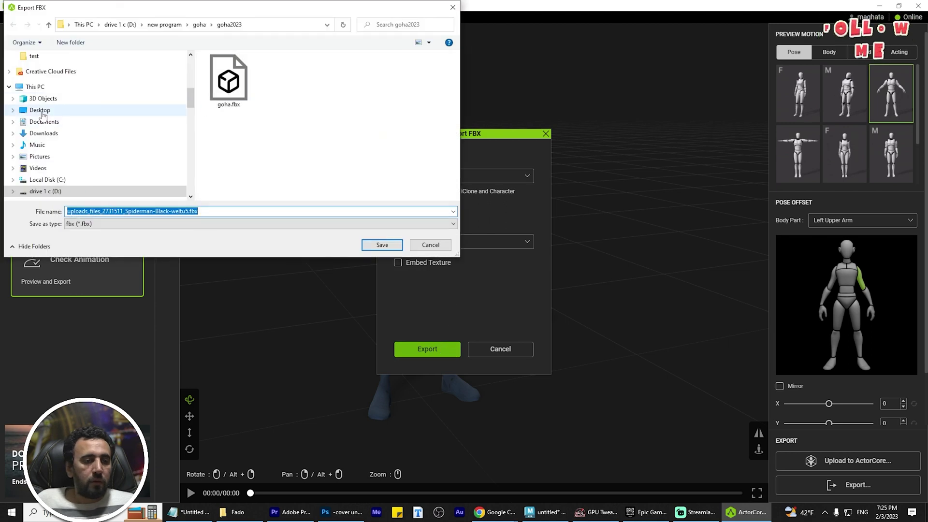
# - Save the FBX as spider_man in a new 3dmodel folder under D:\new program
pyautogui.click(200, 25)
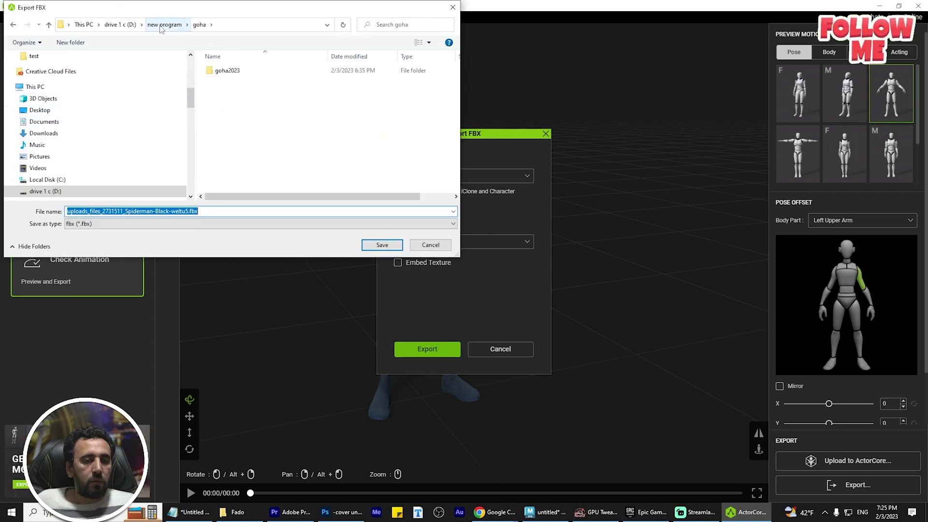
pyautogui.click(165, 24)
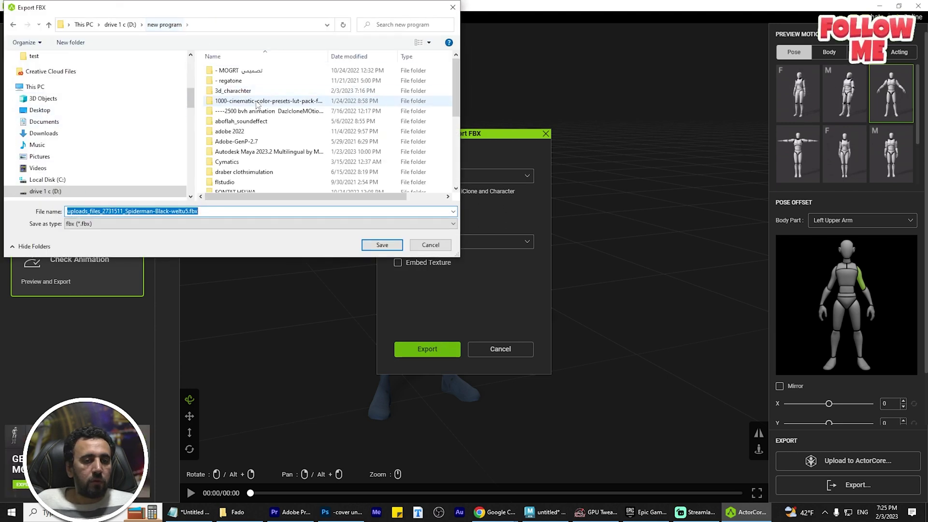
pyautogui.click(71, 42)
pyautogui.write('3dmod')
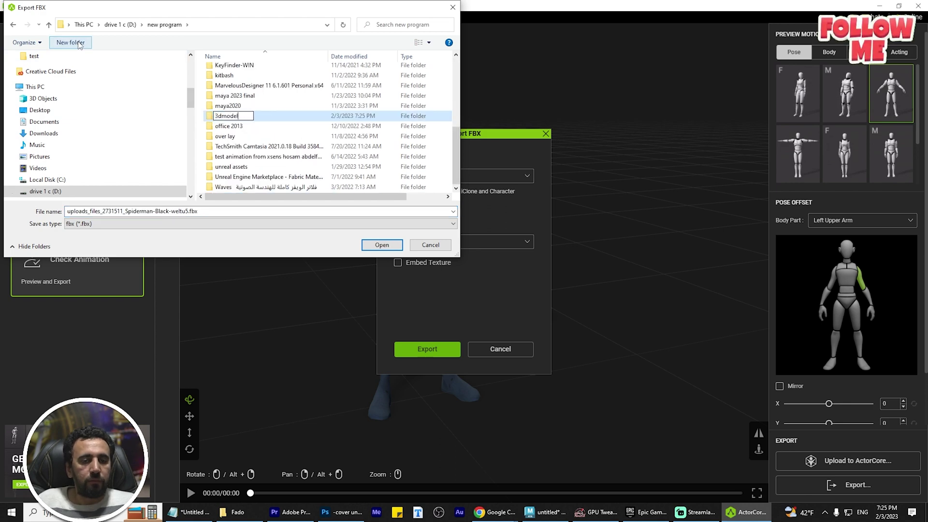
pyautogui.write('el')
pyautogui.press('Return')
pyautogui.press('Return')
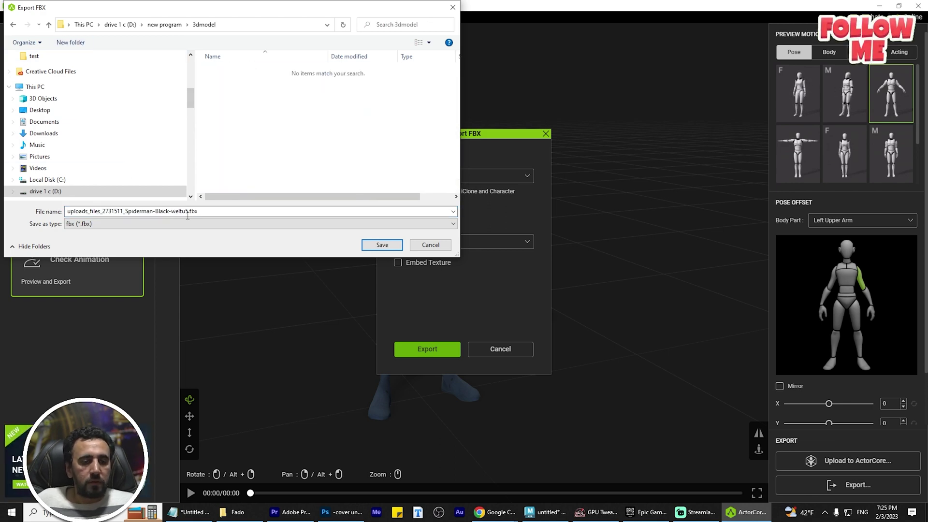
pyautogui.write('so')
pyautogui.write('i')
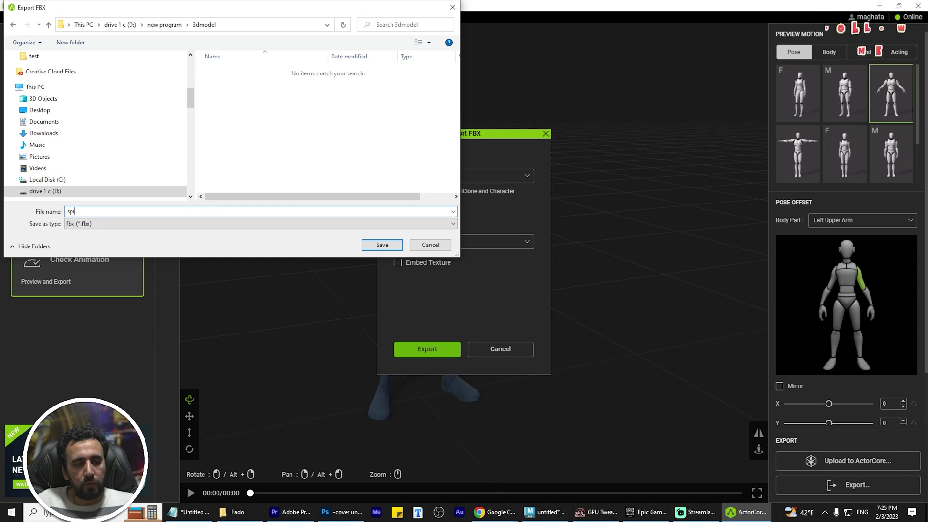
pyautogui.write('der_man')
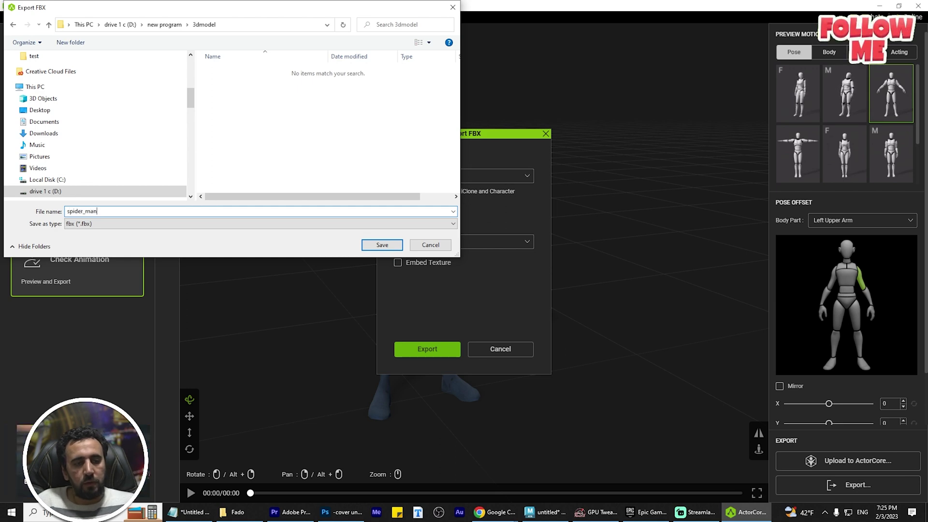
pyautogui.click(263, 27)
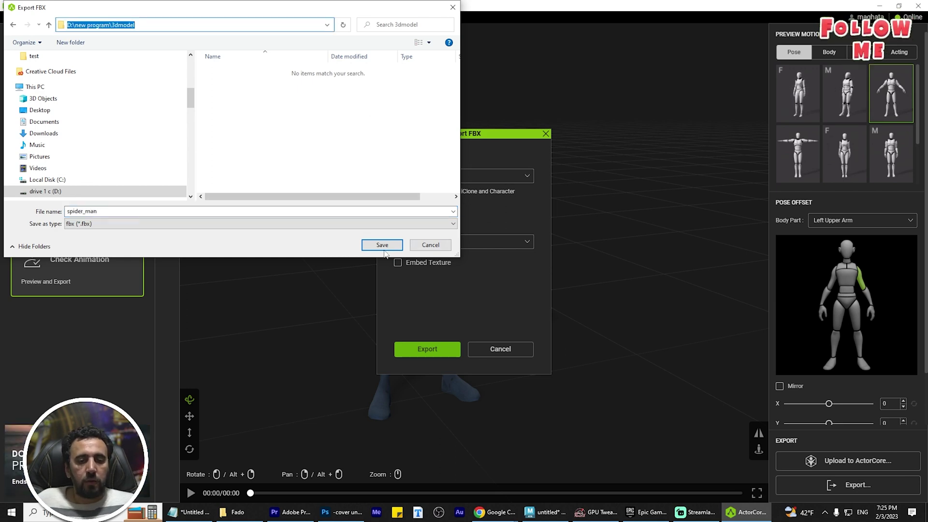
pyautogui.click(382, 245)
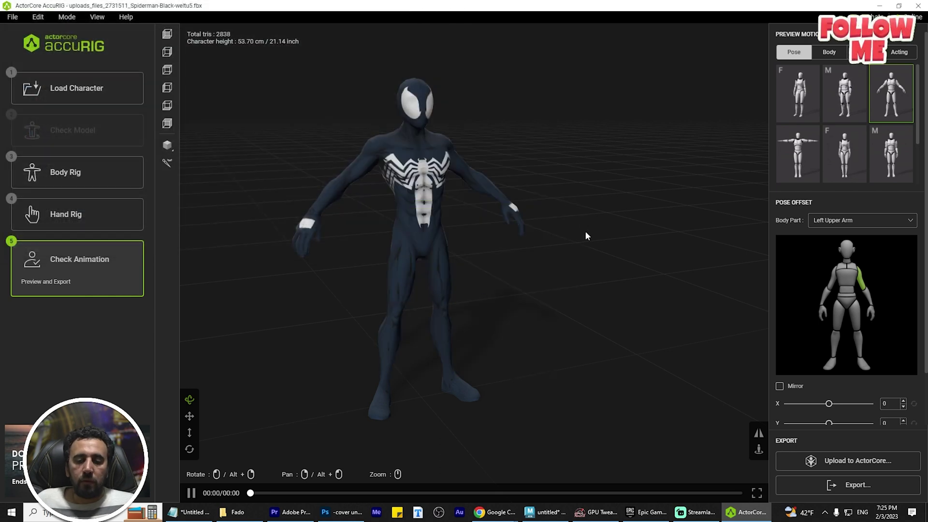
# - Launch Unreal Engine 5.1.0 from the Epic Games Launcher library
pyautogui.click(647, 512)
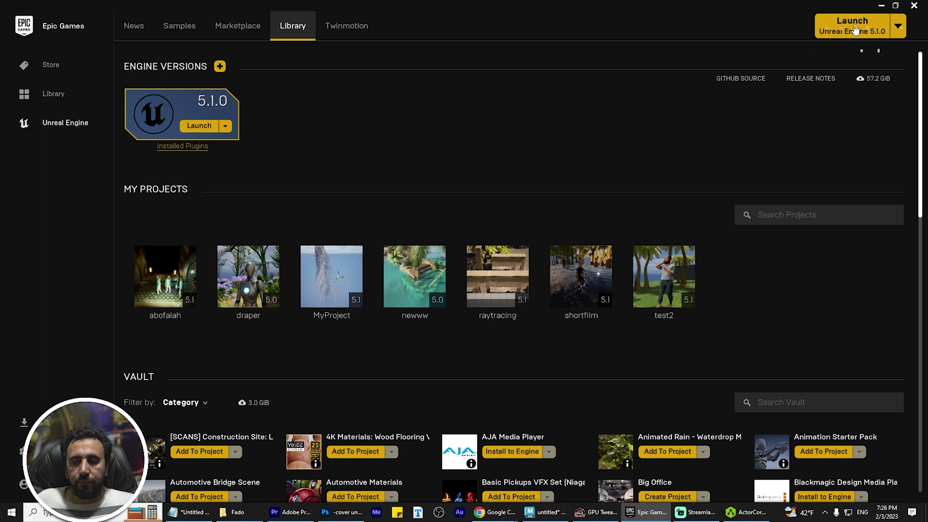
pyautogui.click(854, 28)
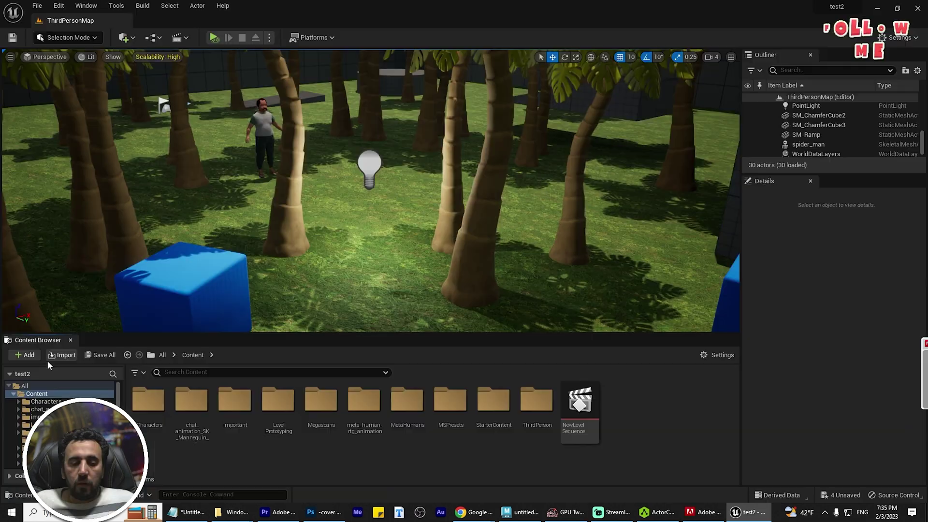
# - Add a folder named spider_man to Content through Add > New Folder and open it
pyautogui.click(32, 357)
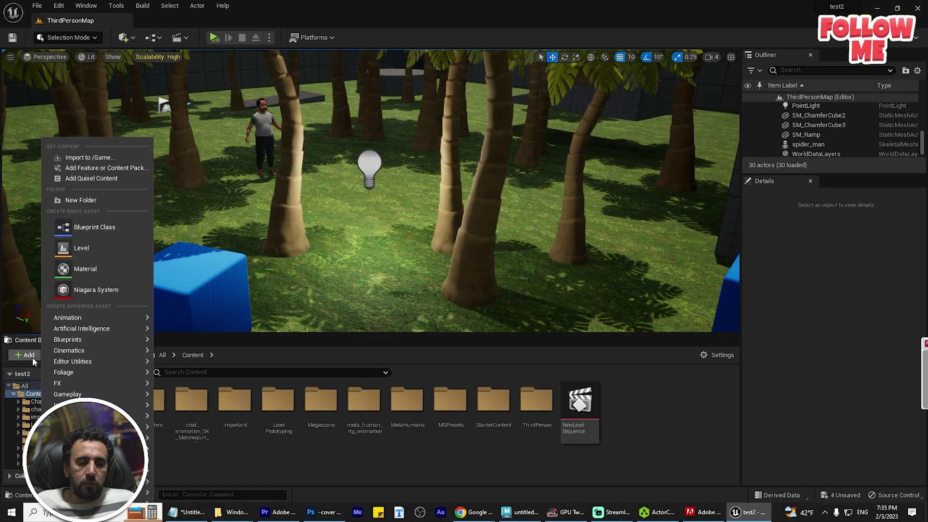
pyautogui.write('spid')
pyautogui.press('Escape')
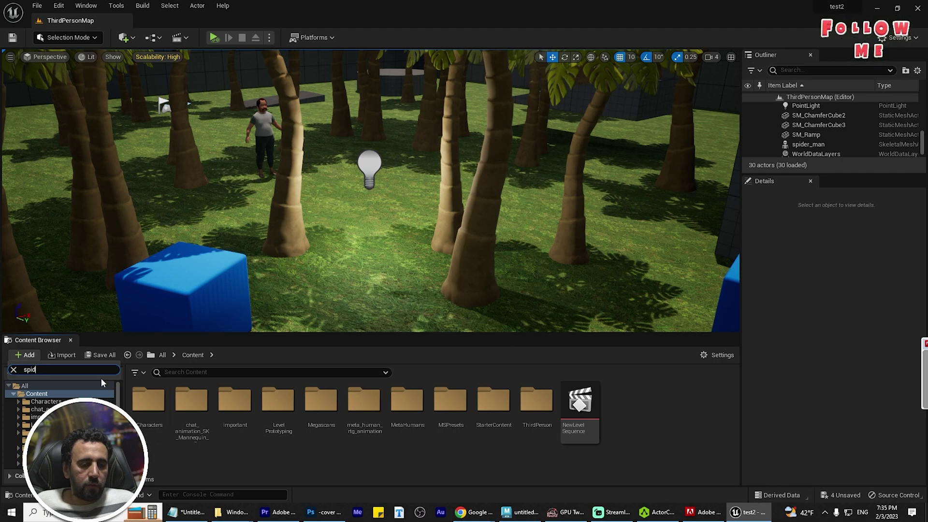
pyautogui.click(29, 356)
pyautogui.click(59, 196)
pyautogui.write('sp')
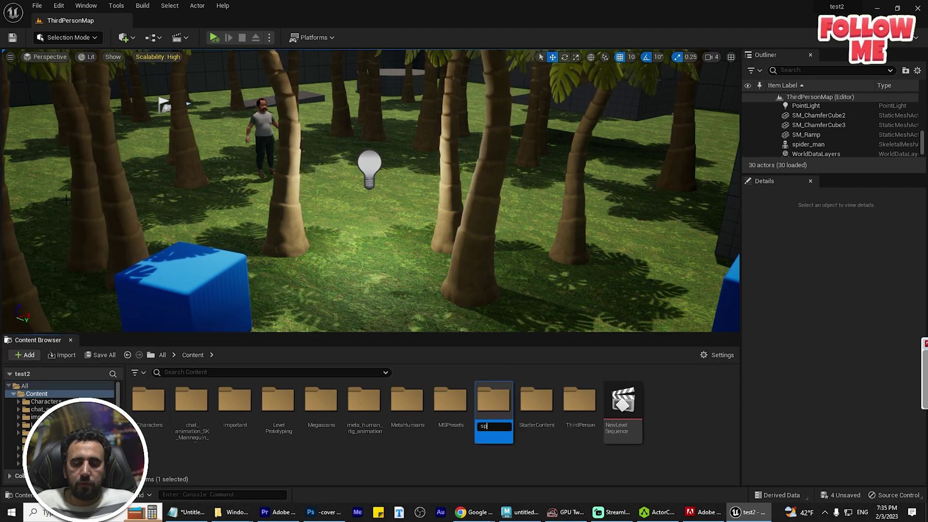
pyautogui.write('ider_man')
pyautogui.press('Return')
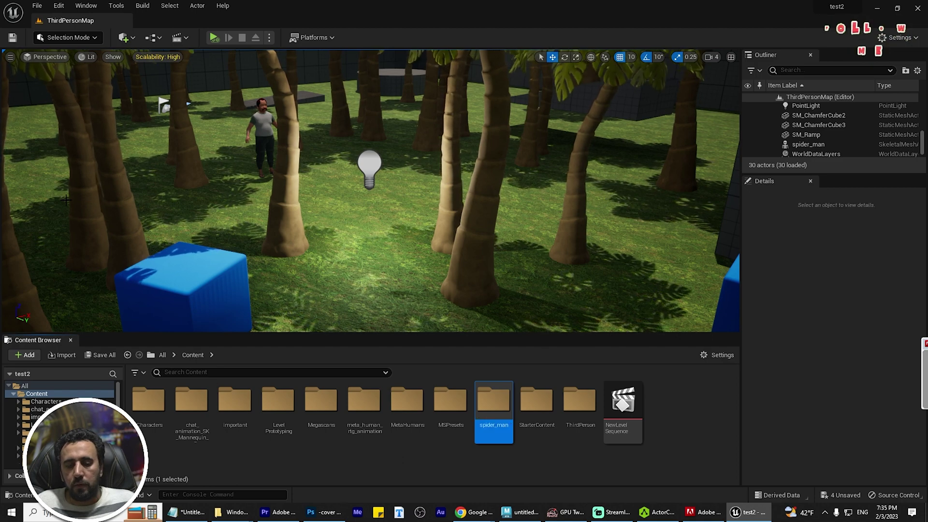
pyautogui.press('Return')
pyautogui.hotkey('alt', 'Tab')
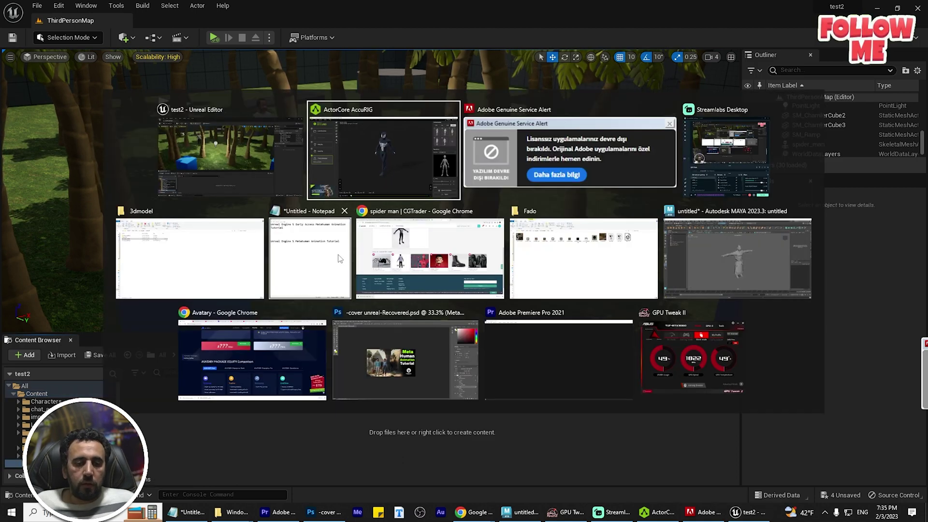
# - Drag the character FBX from new program\spiderfinal into Unreal's spider_man folder
pyautogui.click(587, 257)
pyautogui.click(162, 77)
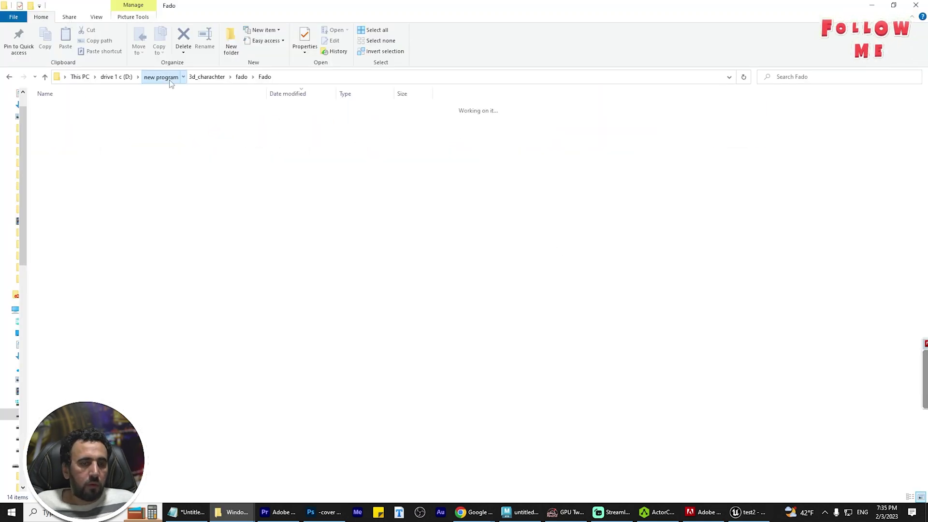
pyautogui.click(288, 93)
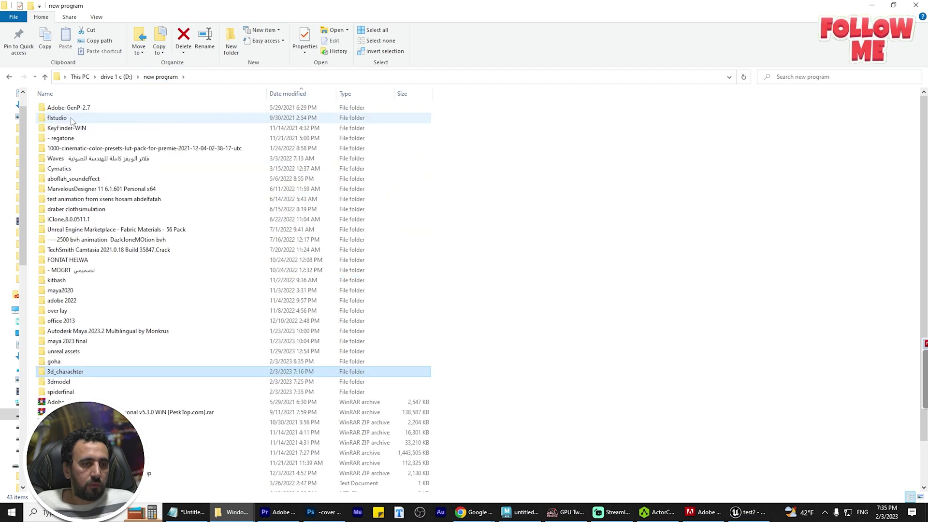
pyautogui.doubleClick(60, 392)
pyautogui.moveTo(94, 118); pyautogui.dragTo(413, 393)
pyautogui.hotkey('alt', 'Tab')
# - Import all Spider-Man assets using SK_Mannequin_Skeleton, then close the Message Log
pyautogui.click(516, 177)
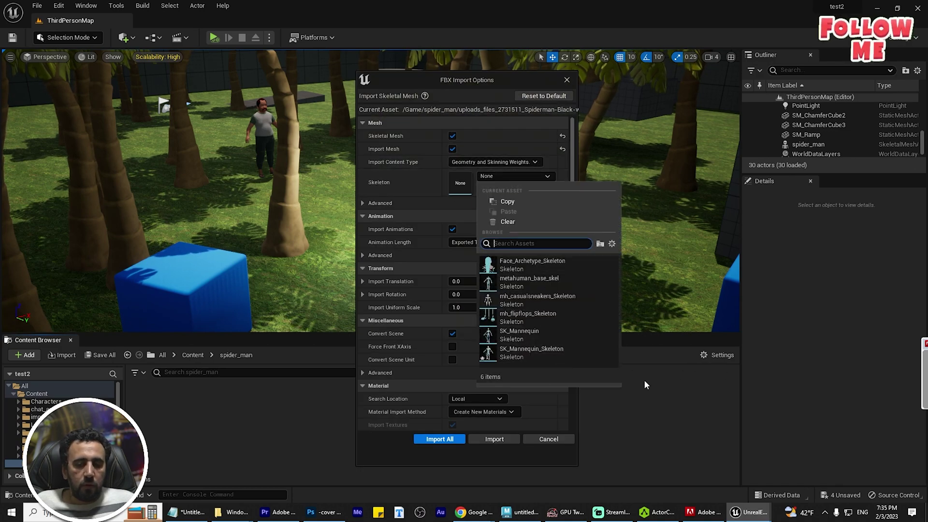
pyautogui.click(523, 357)
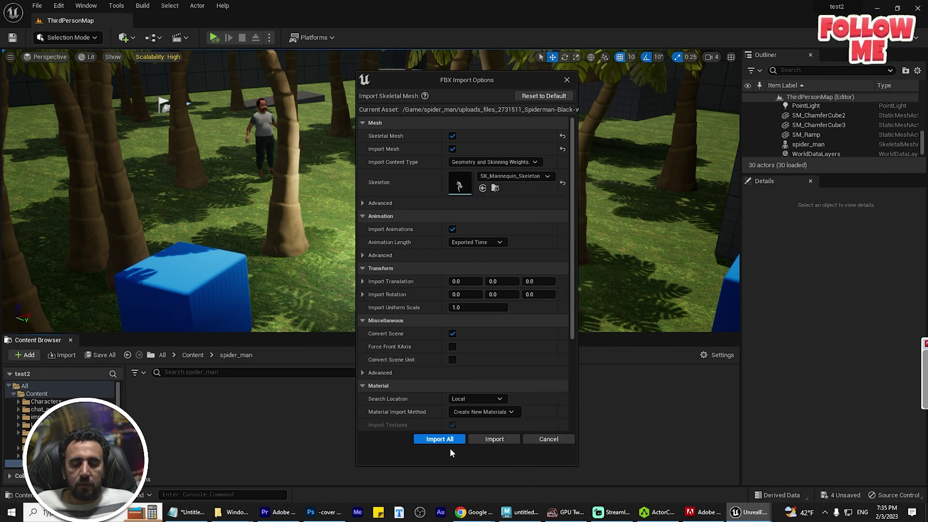
pyautogui.click(441, 438)
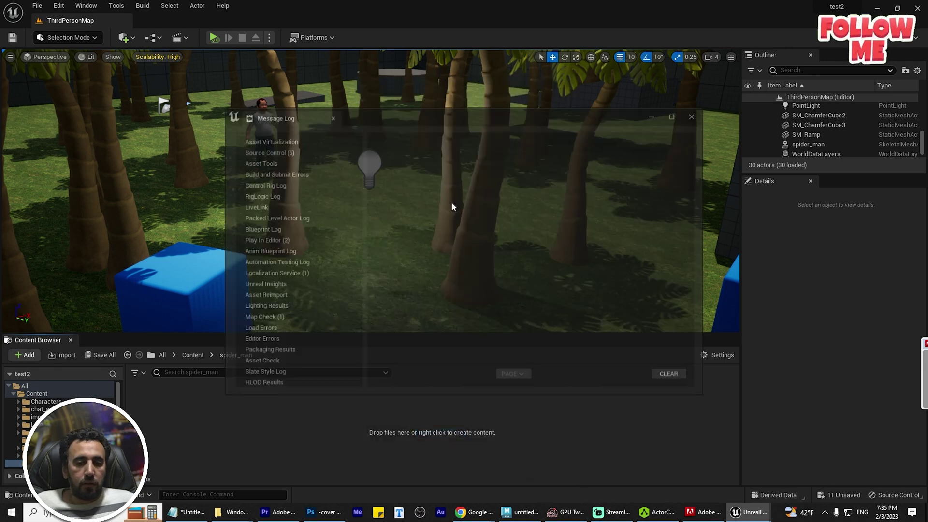
pyautogui.click(696, 116)
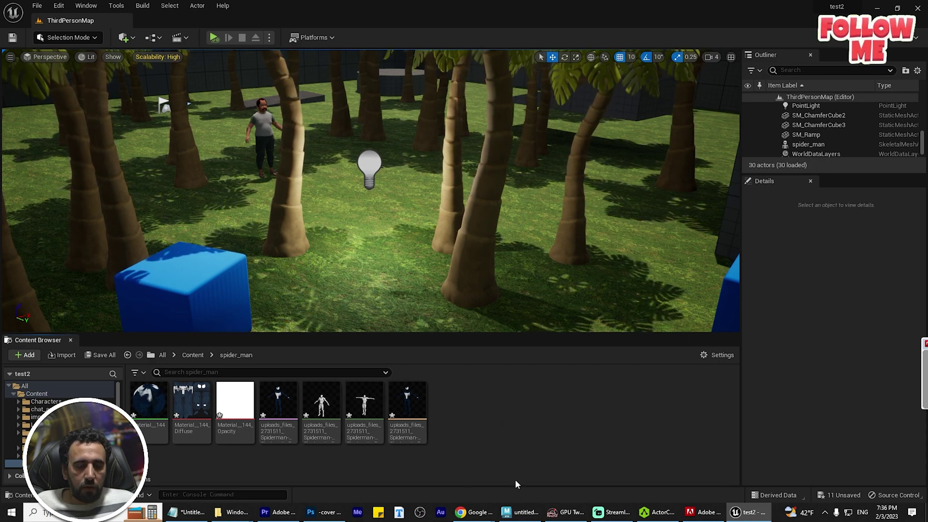
# - Create a Level Sequence from Cinematics and place the black Spider-Man mesh in the level
pyautogui.moveTo(305, 409)
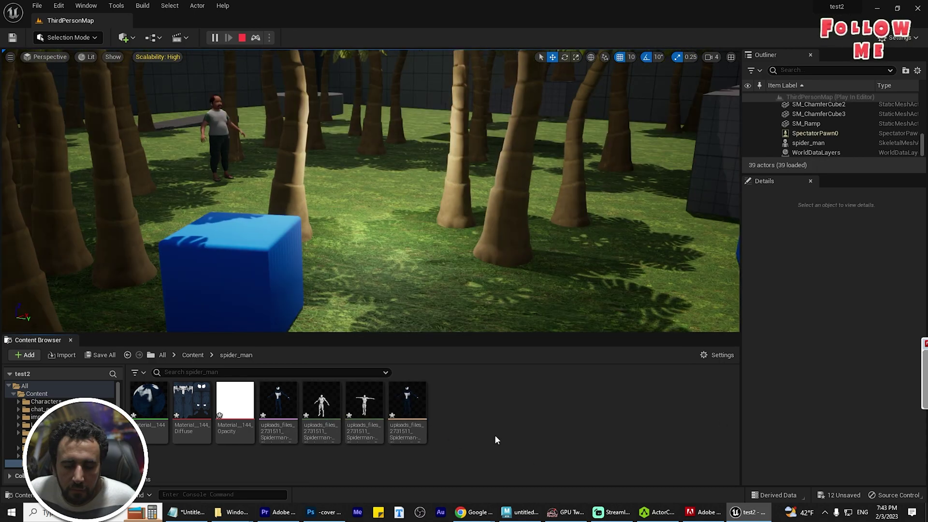
pyautogui.rightClick(498, 396)
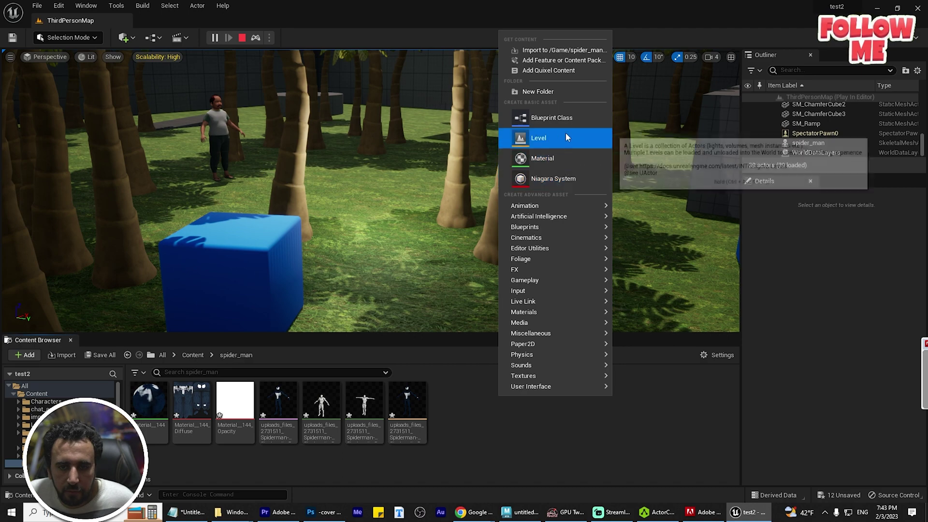
pyautogui.moveTo(584, 236)
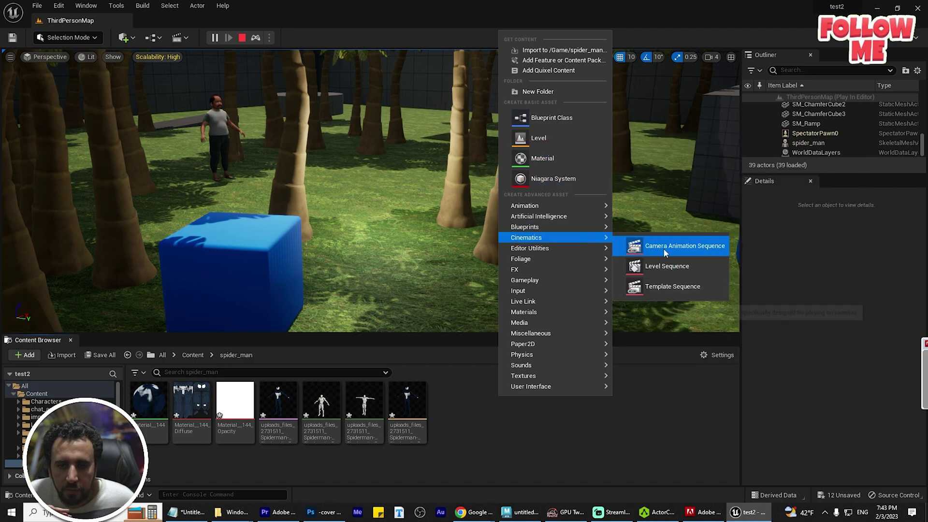
pyautogui.click(665, 260)
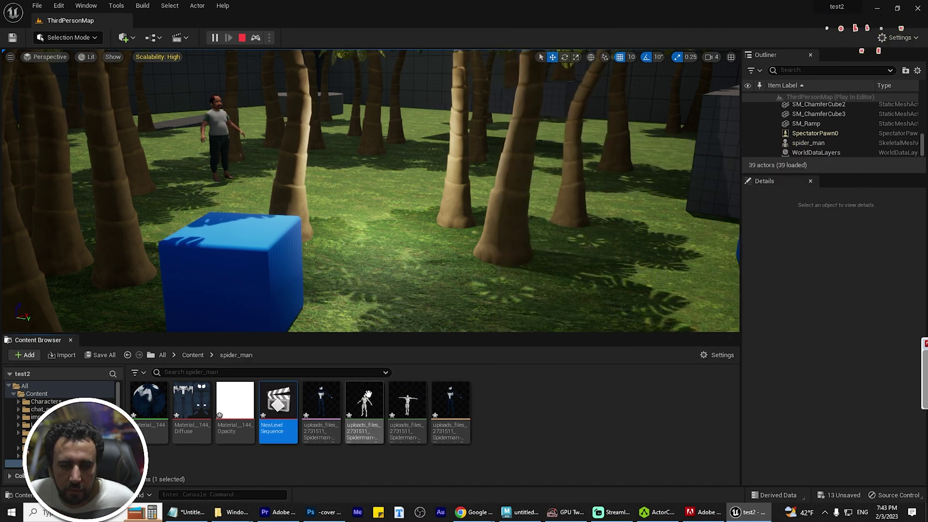
pyautogui.moveTo(321, 404); pyautogui.dragTo(363, 319)
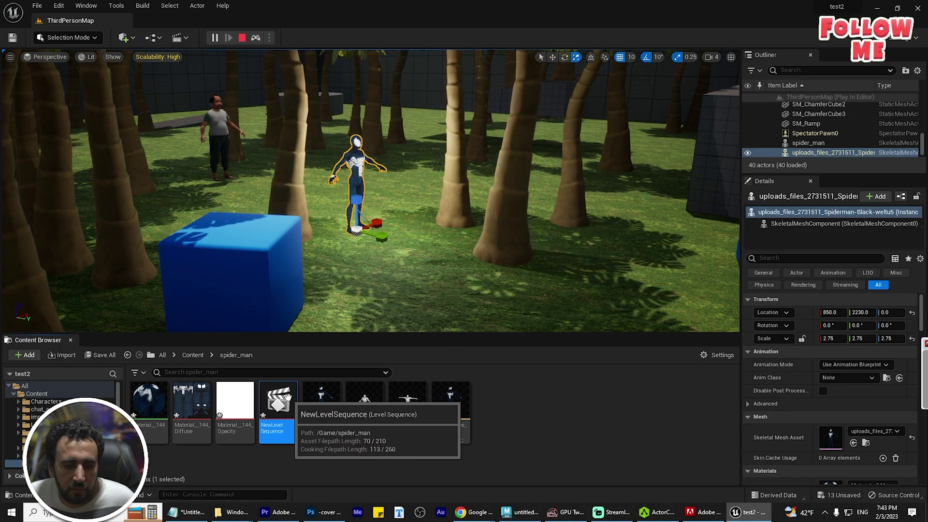
# - Add Spider-Man as a track in NewLevelSequence and give it the Jog_Fwd animation
pyautogui.doubleClick(278, 404)
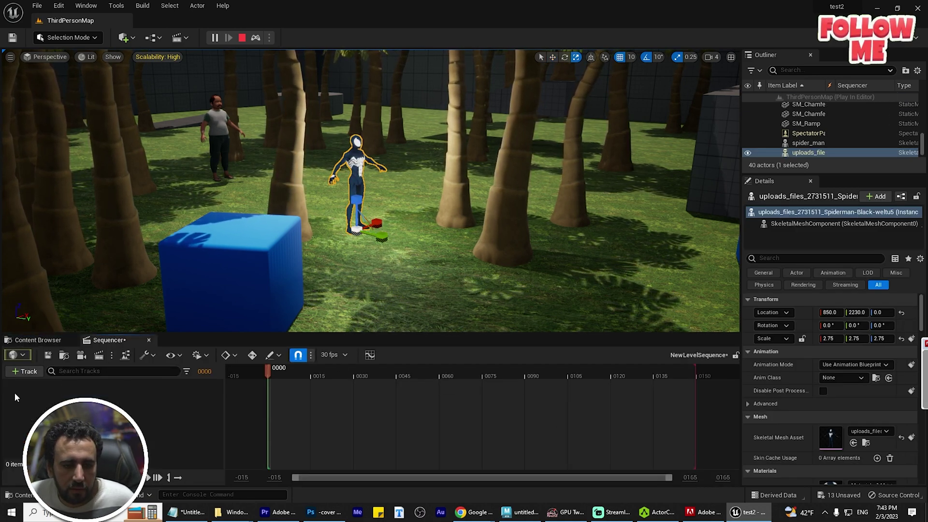
pyautogui.click(25, 371)
pyautogui.moveTo(91, 201)
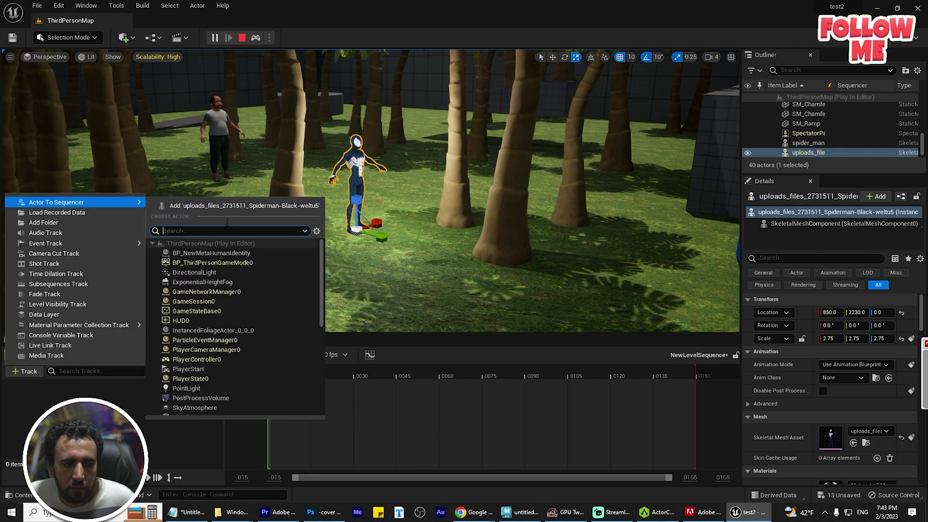
pyautogui.click(230, 207)
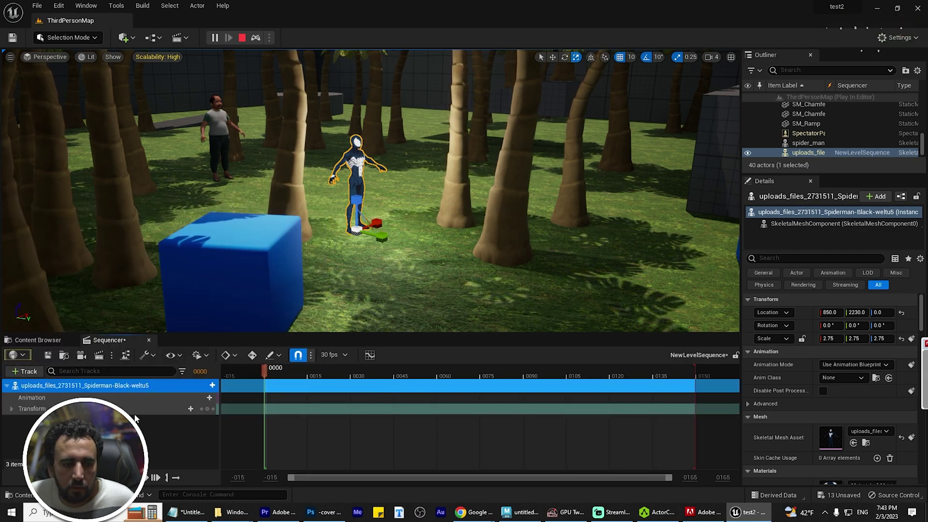
pyautogui.click(205, 397)
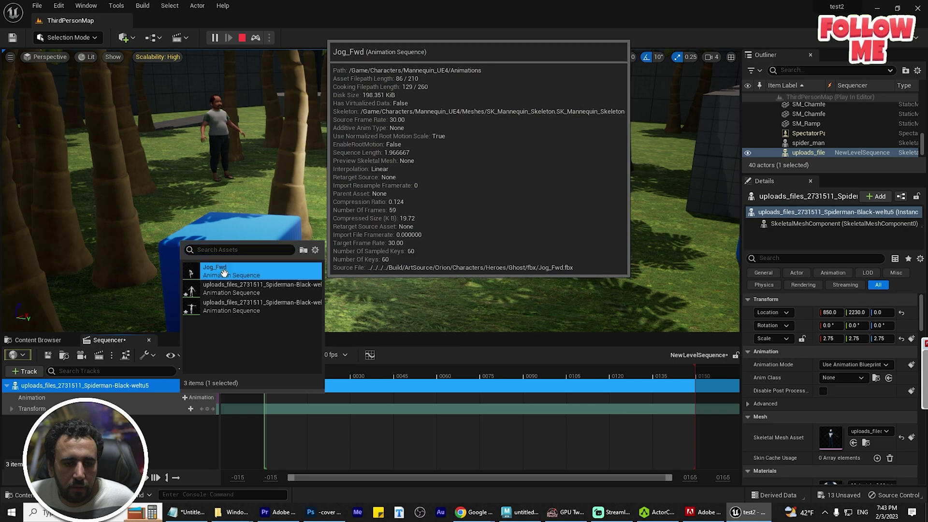
pyautogui.click(251, 271)
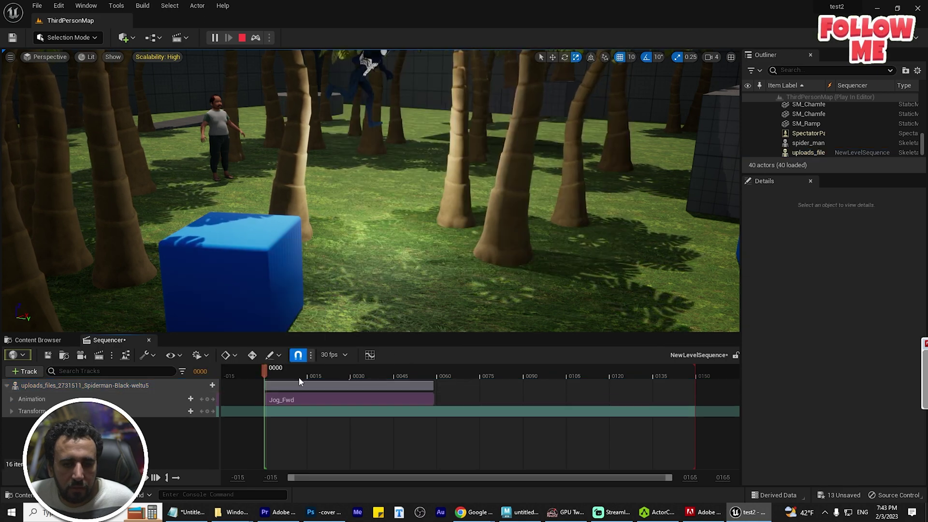
# - Lower Spider-Man onto the grass at Location Z -180 and focus the view on him
pyautogui.click(285, 370)
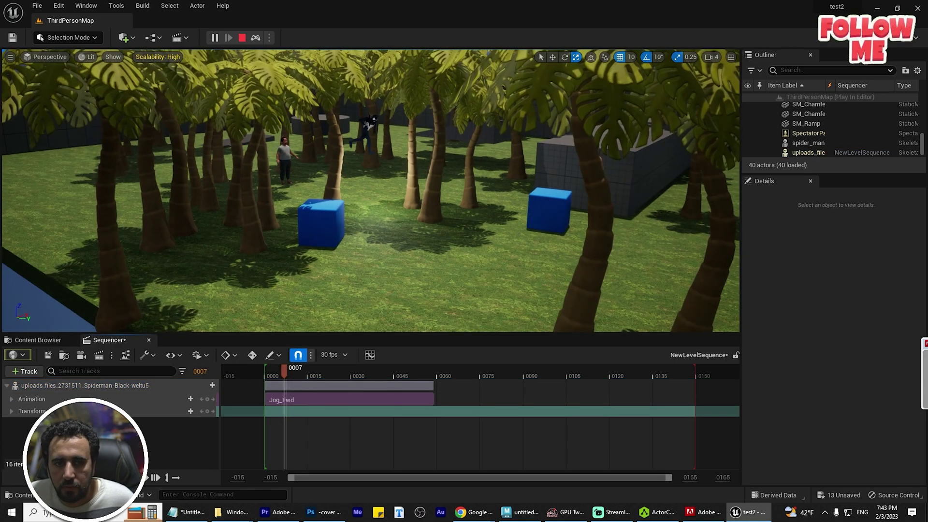
pyautogui.click(369, 127)
pyautogui.press('w')
pyautogui.moveTo(365, 176); pyautogui.dragTo(381, 241)
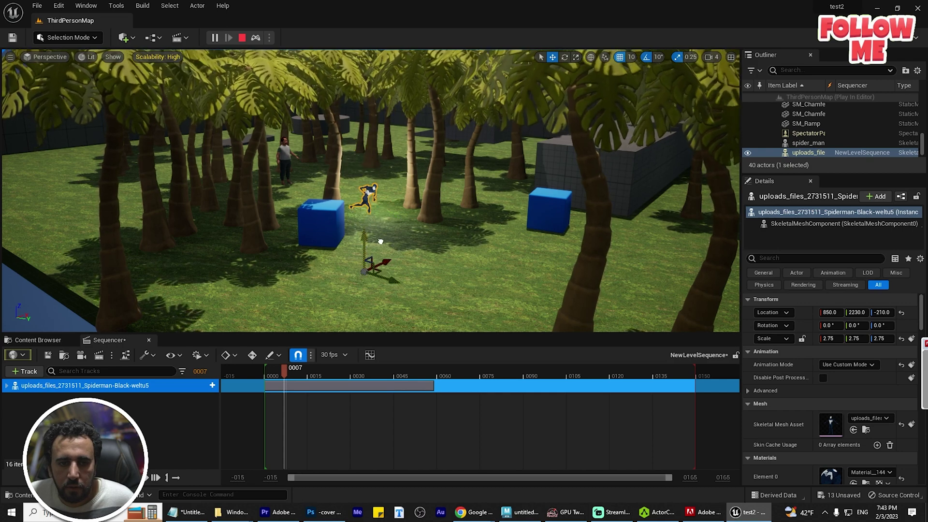
pyautogui.press('f')
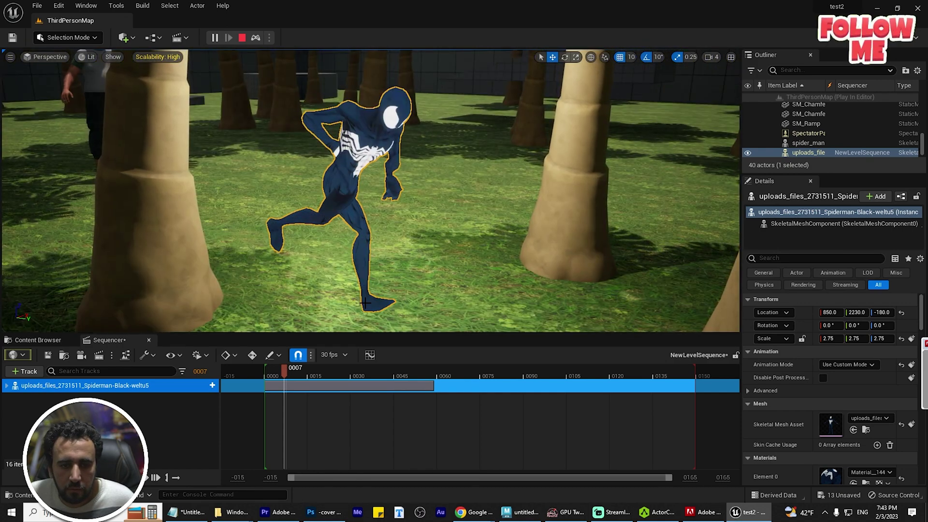
# - Rewind and play the sequence to preview Spider-Man jogging
pyautogui.scroll(-5, 366, 303)
pyautogui.keyDown('alt'); pyautogui.moveTo(365, 303); pyautogui.dragTo(404, 306); pyautogui.keyUp('alt')
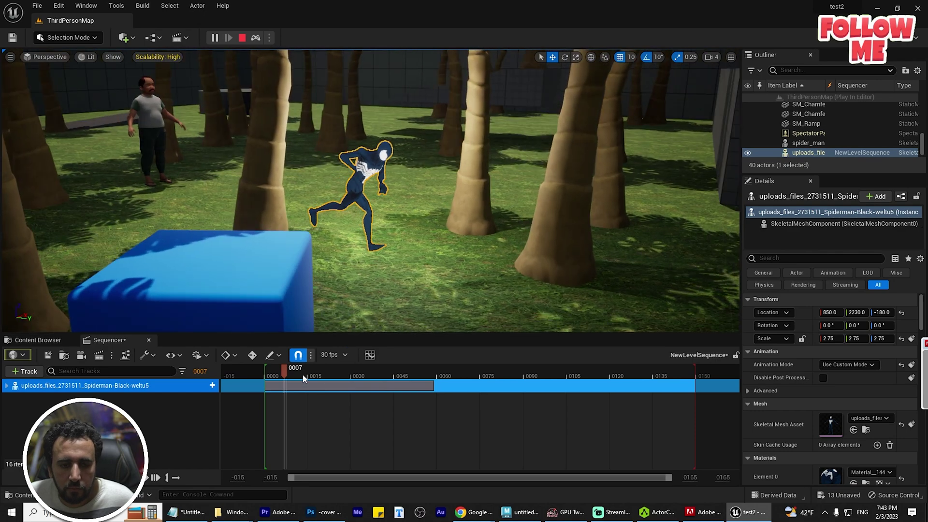
pyautogui.moveTo(285, 374); pyautogui.dragTo(265, 375)
pyautogui.press('space')
pyautogui.scroll(-5, 405, 245)
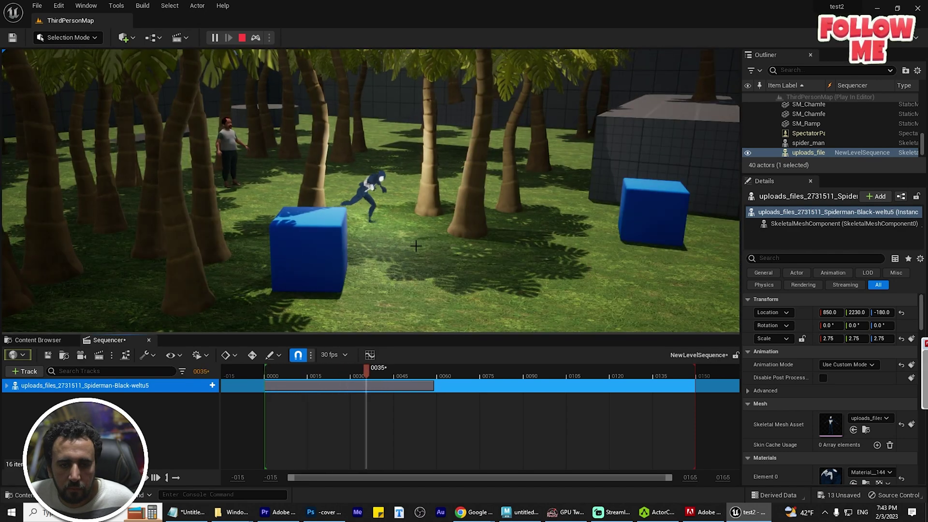
pyautogui.press('space')
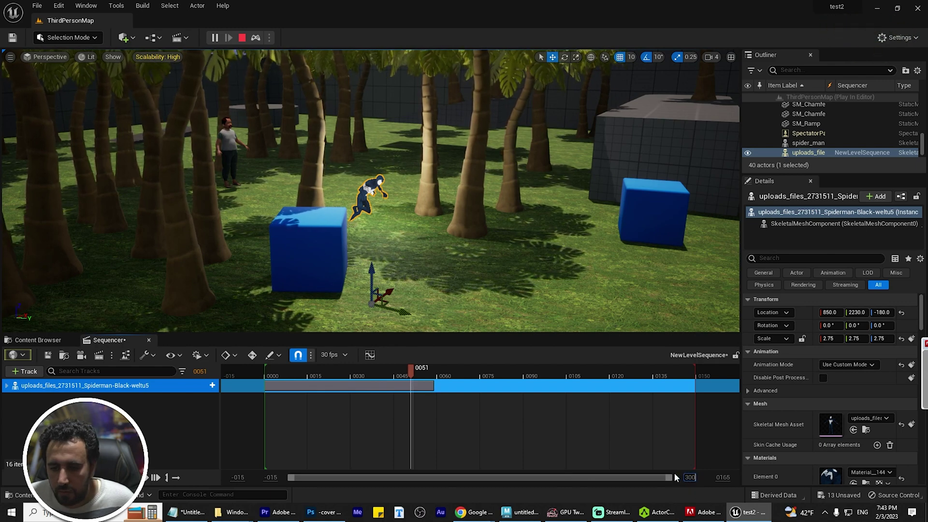
# - Set the end frame to 500, then stretch Jog_Fwd and the playback range to about frame 0320
pyautogui.press('Return')
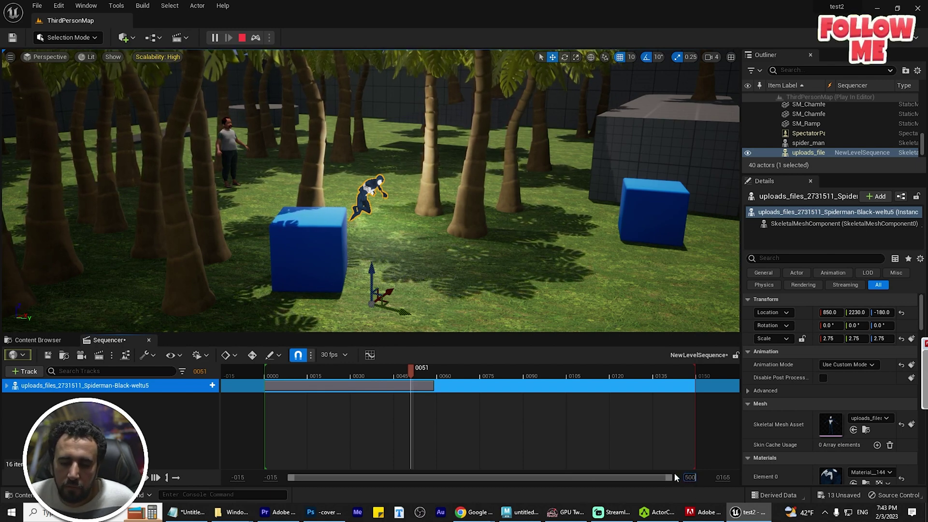
pyautogui.write('500')
pyautogui.press('Return')
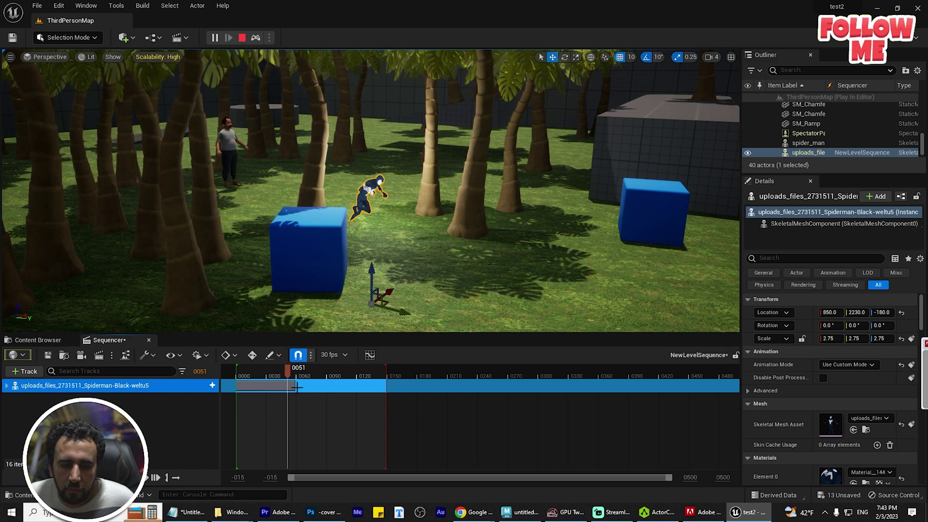
pyautogui.moveTo(295, 387); pyautogui.dragTo(560, 388)
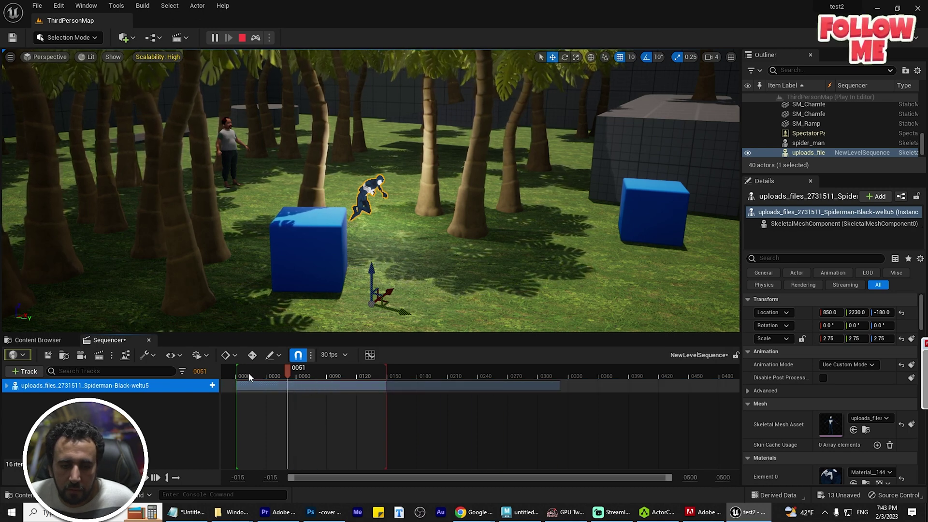
pyautogui.moveTo(439, 372); pyautogui.dragTo(559, 374)
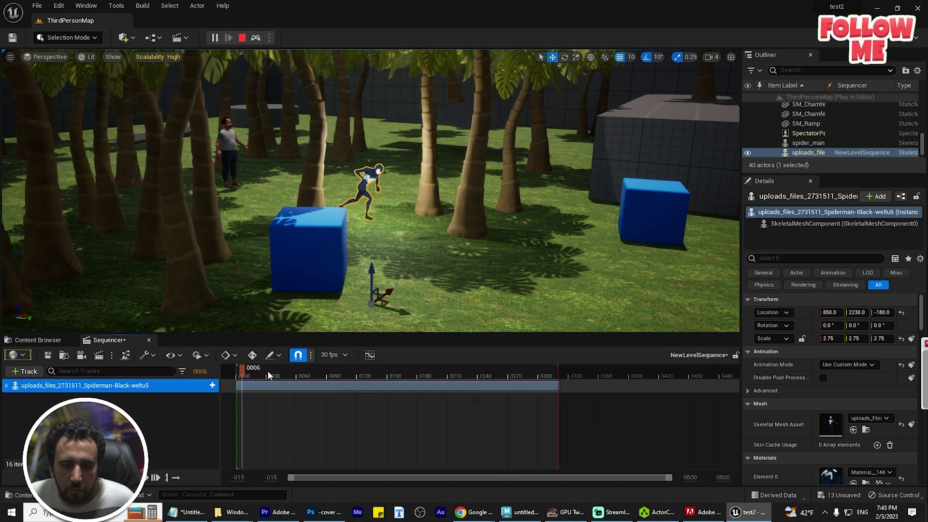
# - Key Spider-Man's Transform at frame 0000, then move him forward along Y at frame 0229
pyautogui.moveTo(237, 376); pyautogui.dragTo(235, 375)
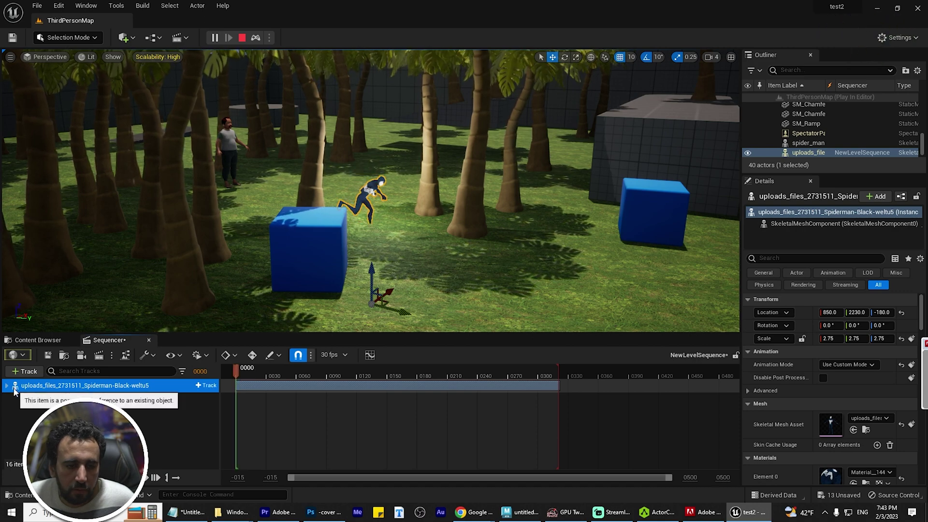
pyautogui.click(7, 385)
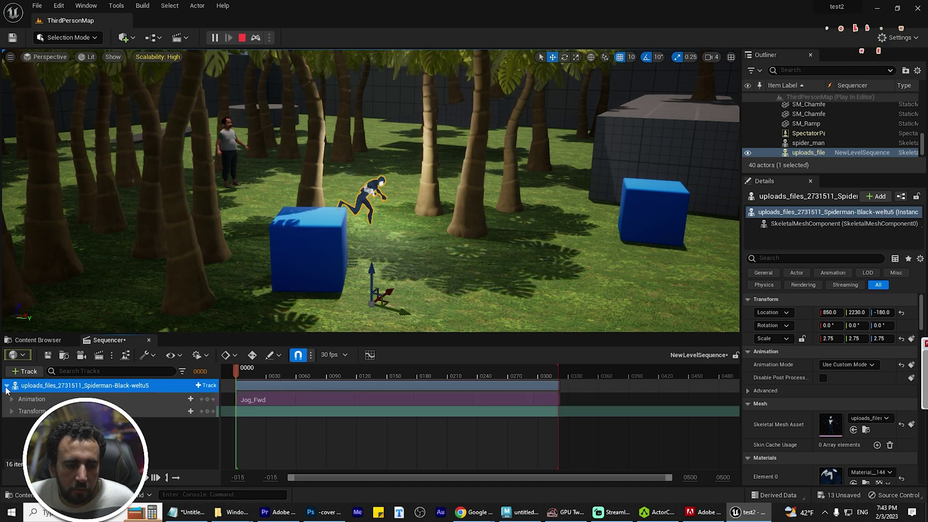
pyautogui.click(207, 411)
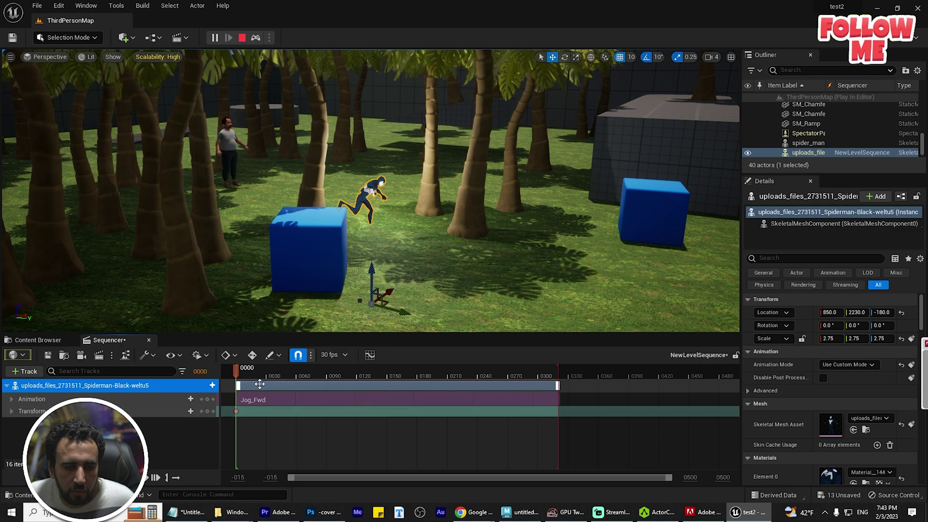
pyautogui.moveTo(236, 371); pyautogui.dragTo(466, 380)
pyautogui.moveTo(391, 306); pyautogui.dragTo(621, 328)
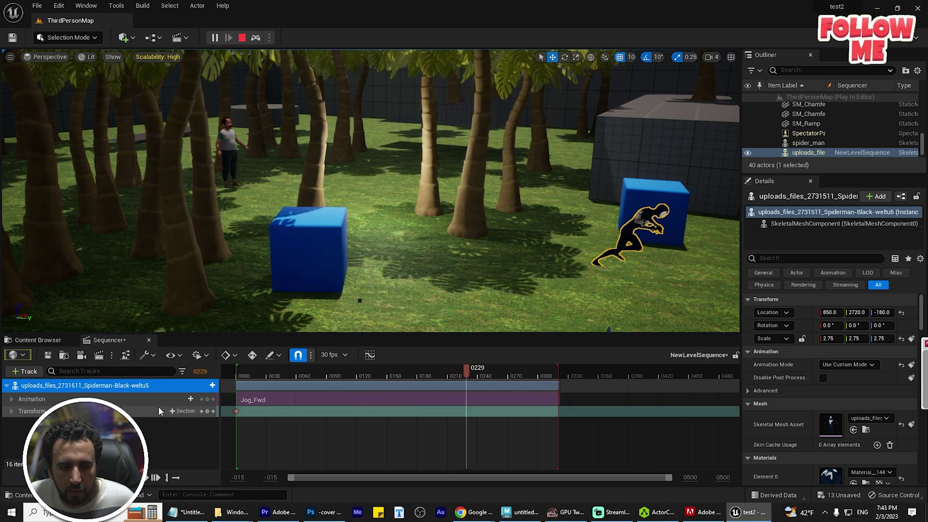
# - Key Spider-Man's Transform at frame 0229 and preview the jog
pyautogui.click(208, 411)
pyautogui.click(249, 373)
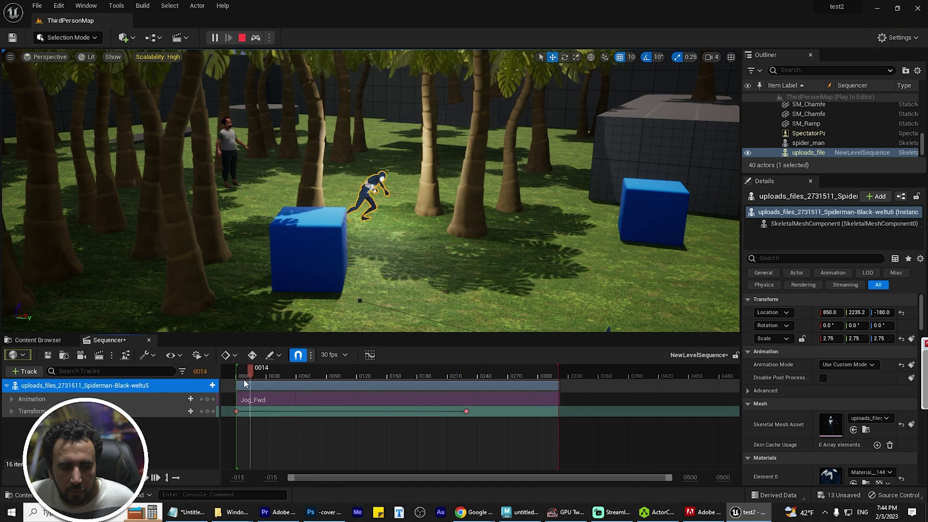
pyautogui.press('space')
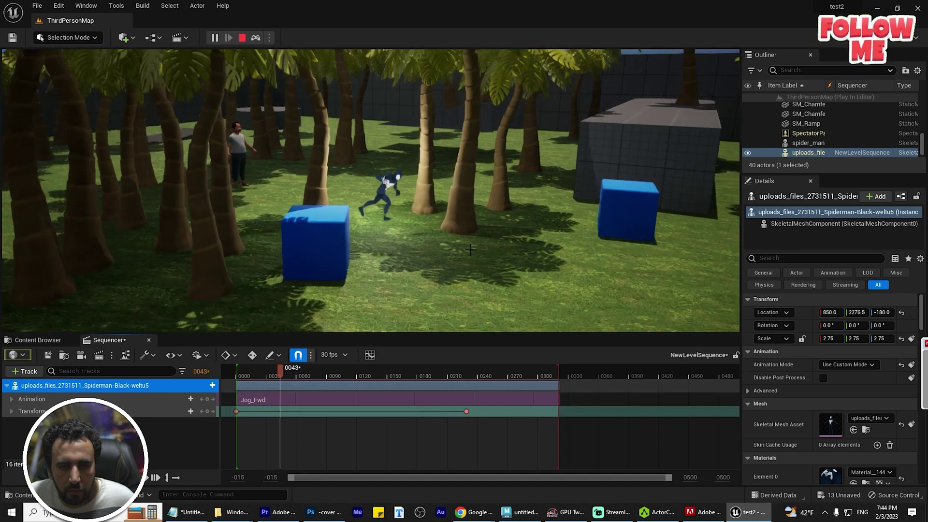
pyautogui.scroll(-2, 404, 244)
pyautogui.press('space')
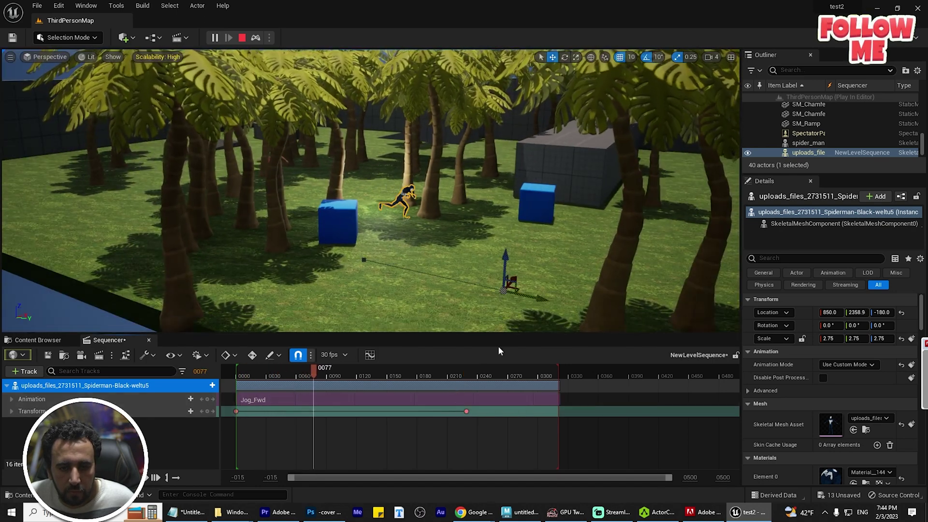
# - Push Spider-Man farther forward along Y and replay the jog from the start in game view
pyautogui.scroll(-5, 465, 276)
pyautogui.moveTo(487, 261); pyautogui.dragTo(698, 291)
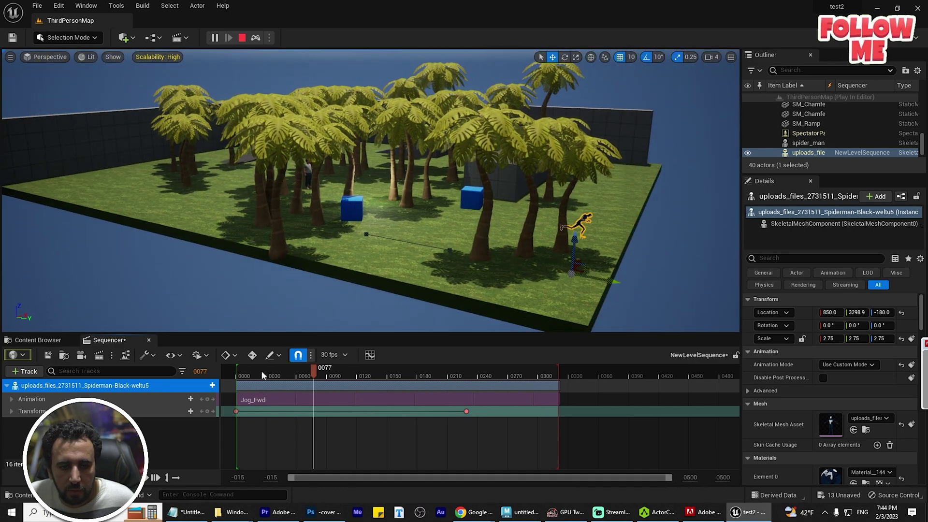
pyautogui.click(238, 376)
pyautogui.press('space')
pyautogui.press('F8')
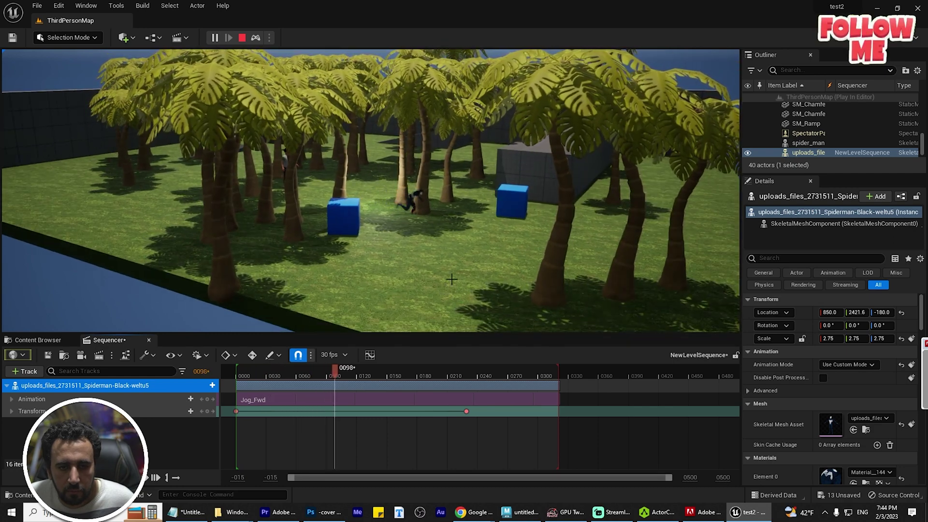
pyautogui.press('space')
# - Select the Transform keys at frames 0229 and 0000 and turn on Auto Key
pyautogui.click(466, 411)
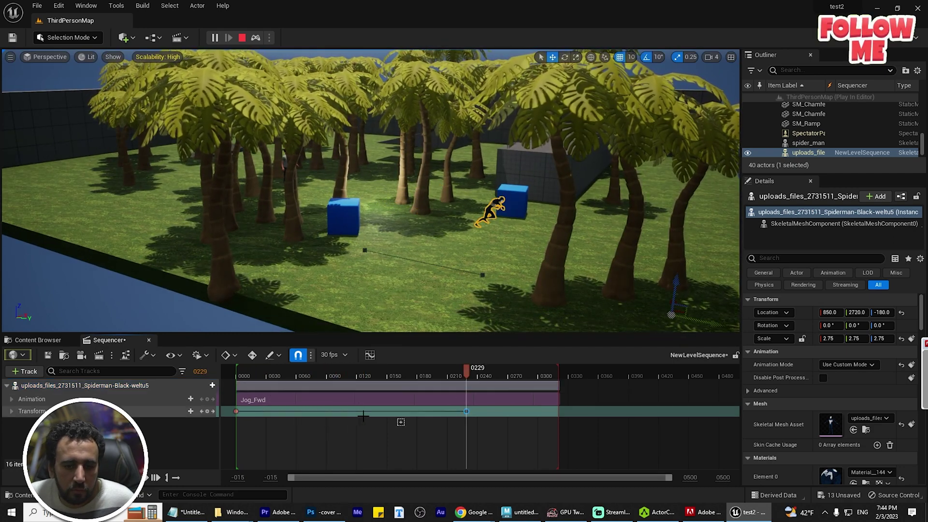
pyautogui.click(236, 411)
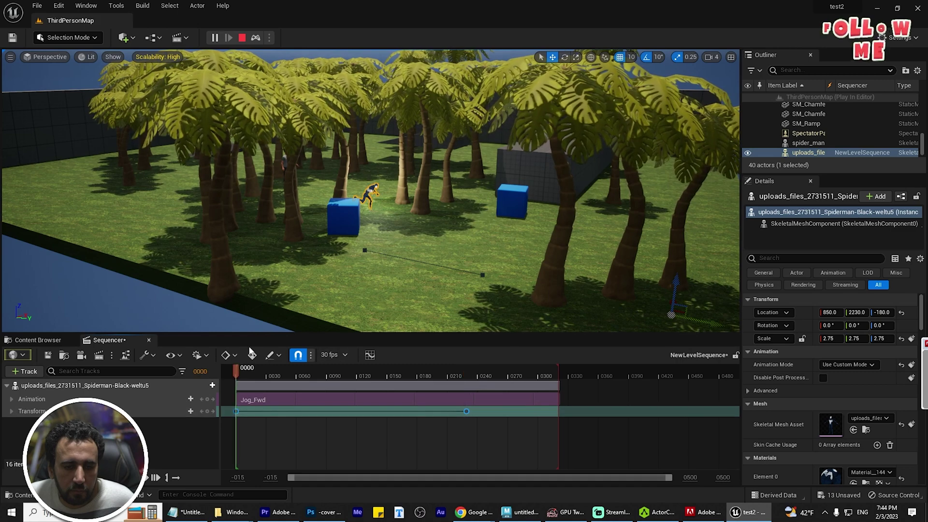
pyautogui.click(252, 356)
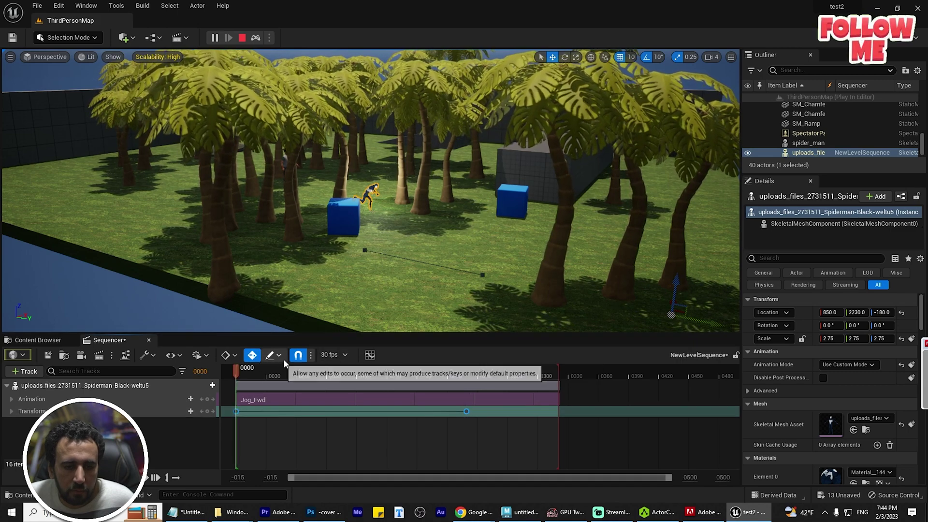
# - Set both green Location Y keys to Linear tangent mode in the Curve Editor, then close it
pyautogui.click(370, 355)
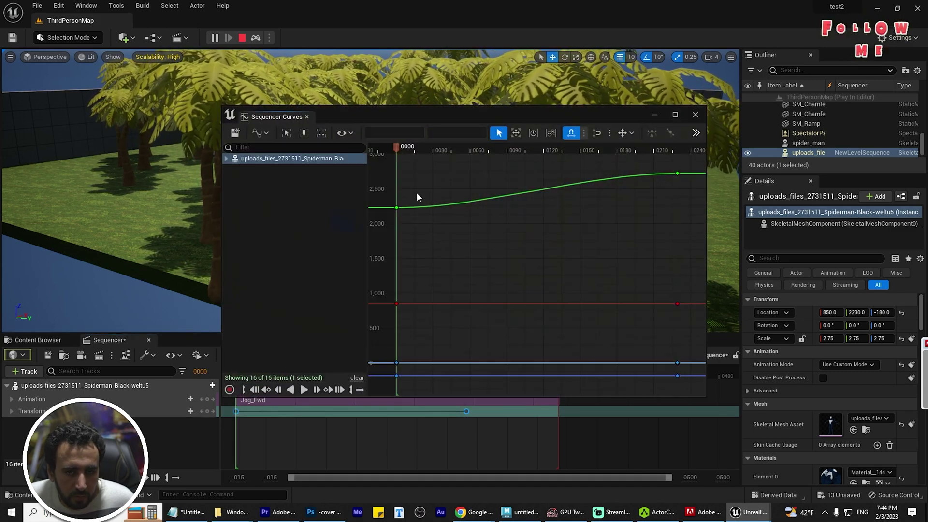
pyautogui.press('f')
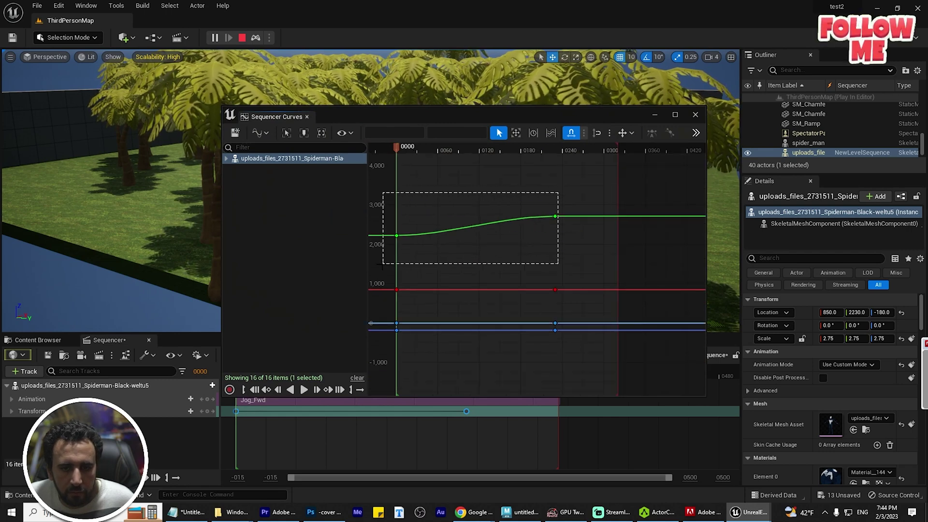
pyautogui.moveTo(383, 264); pyautogui.dragTo(383, 264)
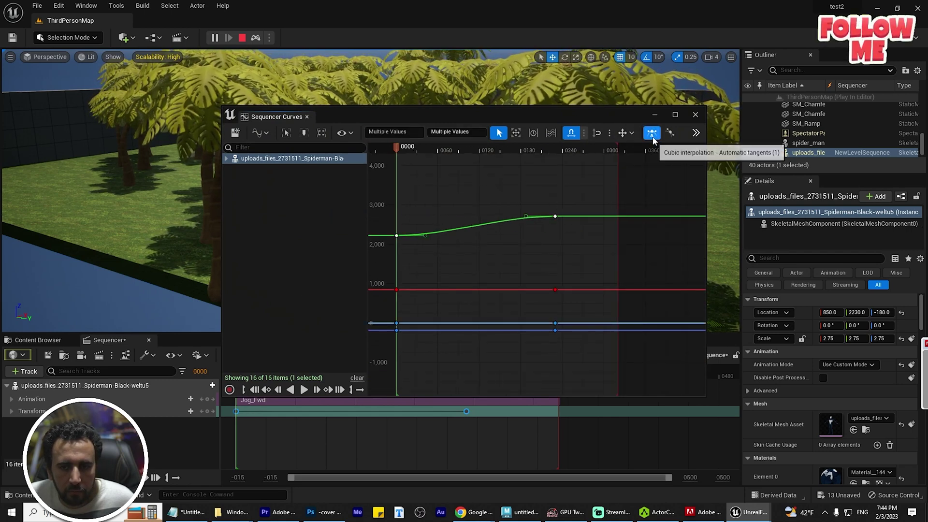
pyautogui.click(677, 115)
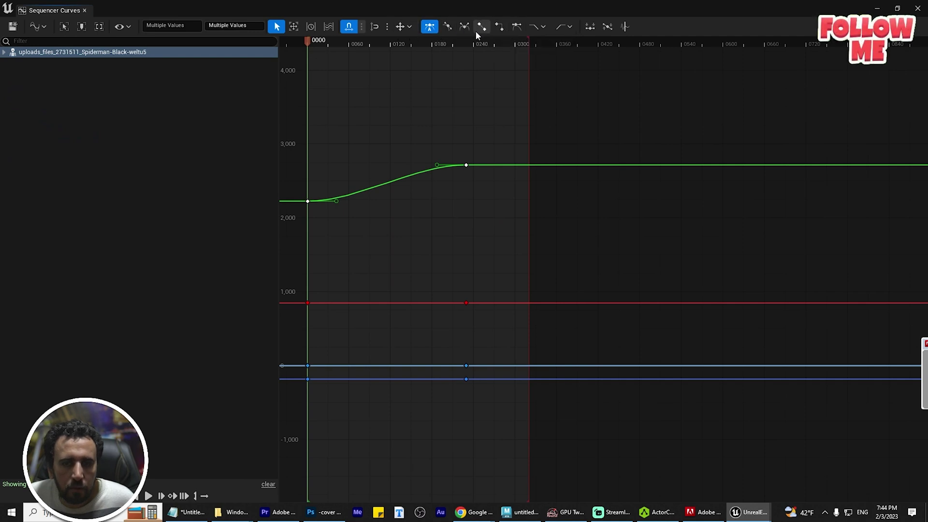
pyautogui.click(447, 27)
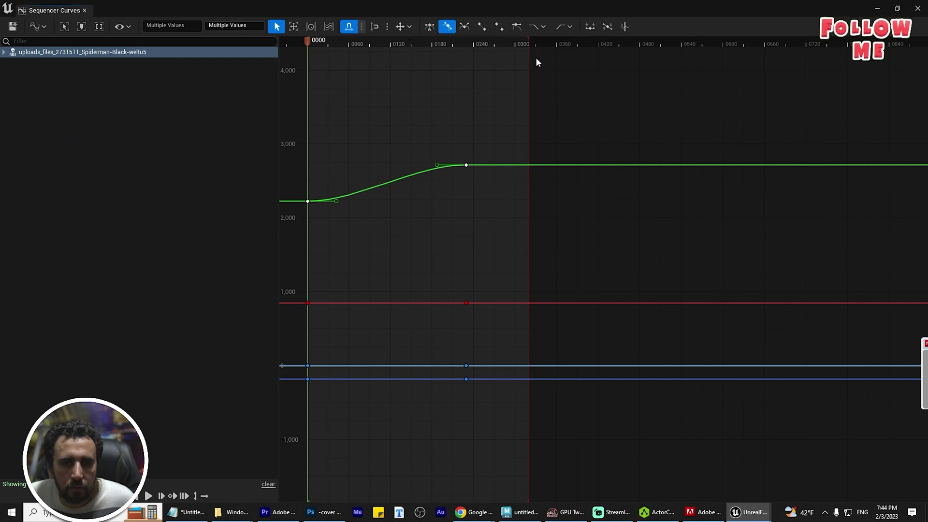
pyautogui.click(482, 29)
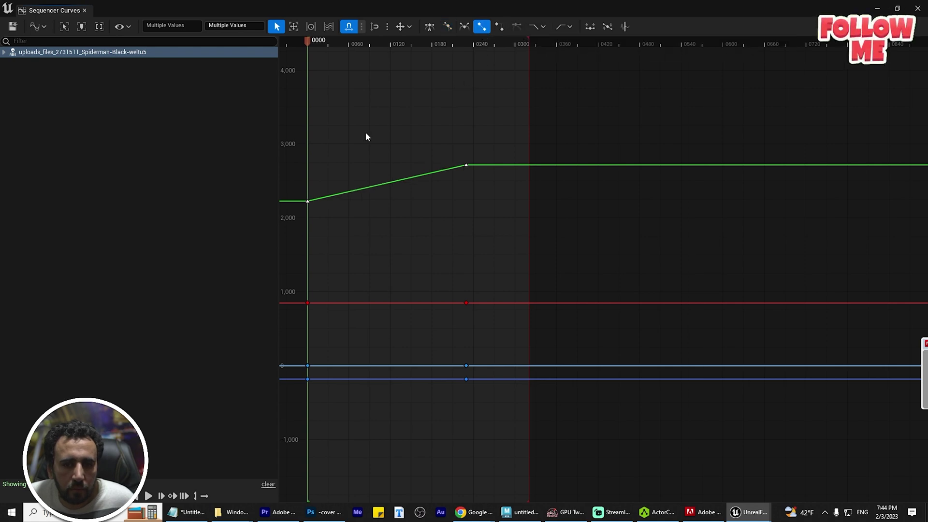
pyautogui.click(918, 9)
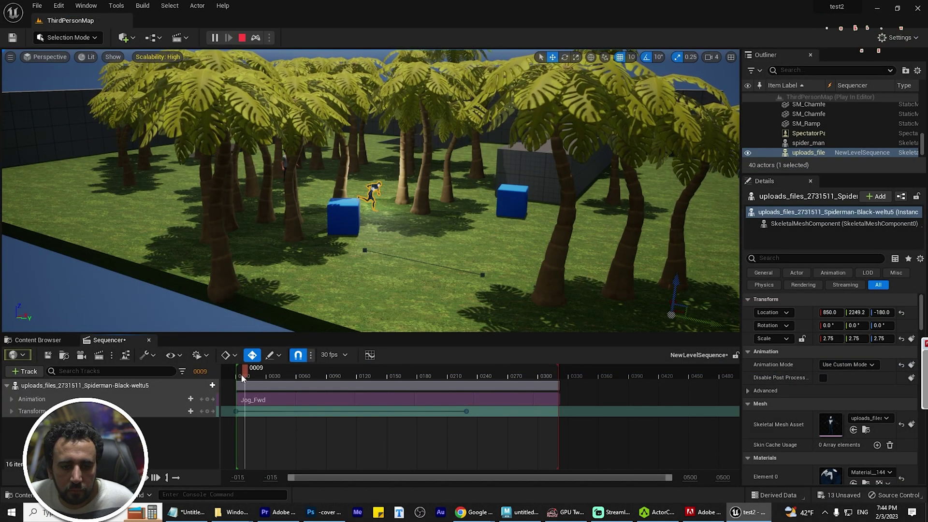
# - Play the sequence from the start to preview the linear jog
pyautogui.moveTo(242, 375); pyautogui.dragTo(233, 372)
pyautogui.press('space')
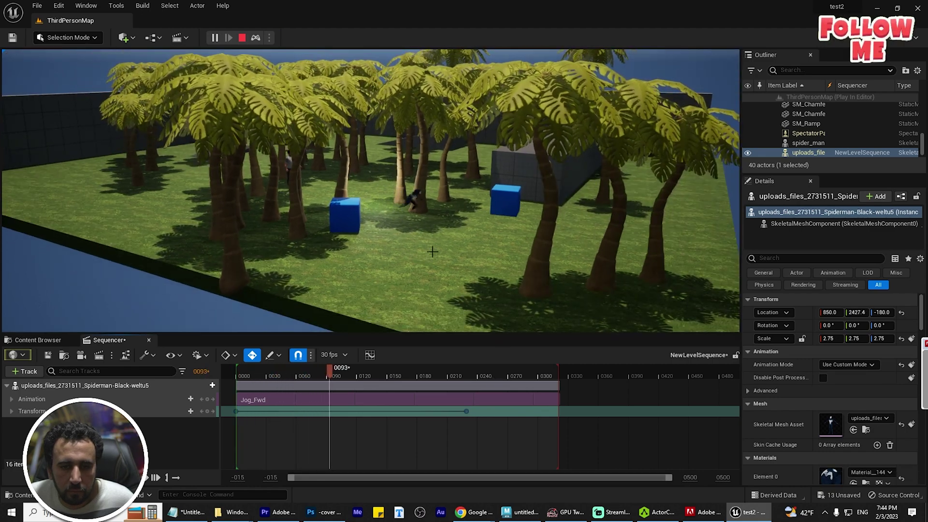
pyautogui.press('space')
pyautogui.press('F8')
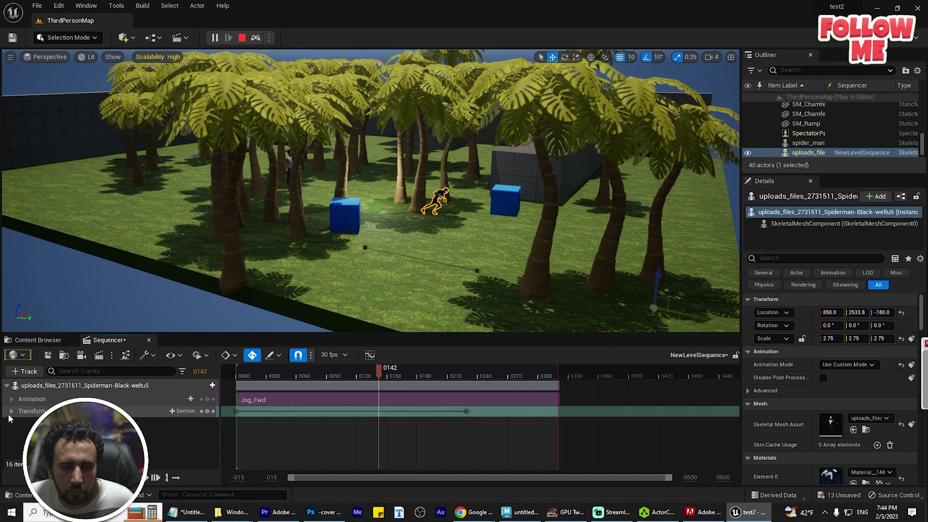
# - Move the character's Location key at frame 0229 to Y 3040
pyautogui.click(11, 411)
pyautogui.click(30, 422)
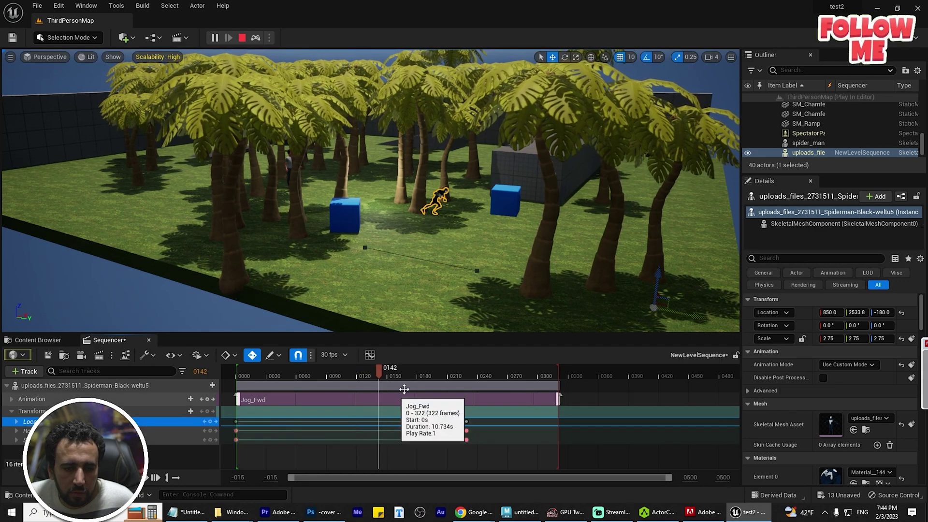
pyautogui.click(465, 366)
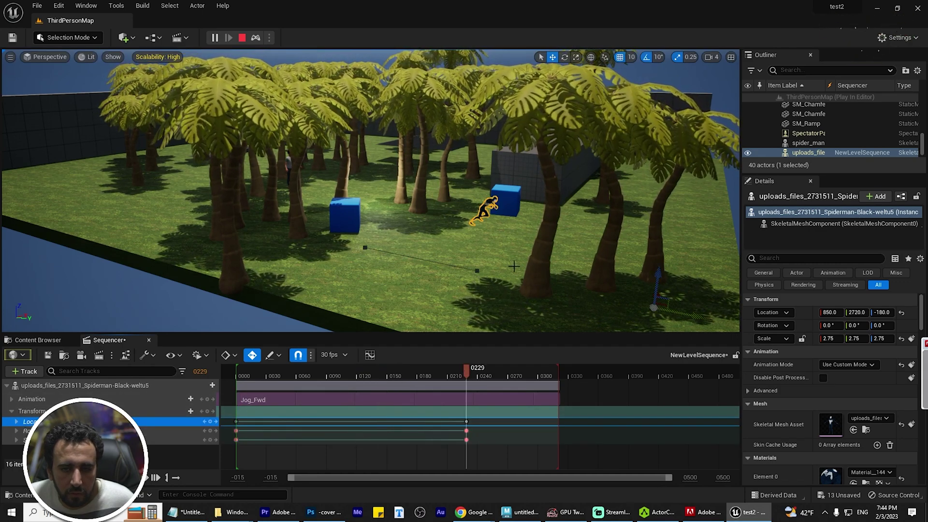
pyautogui.scroll(-3, 514, 267)
pyautogui.moveTo(634, 291); pyautogui.dragTo(739, 299)
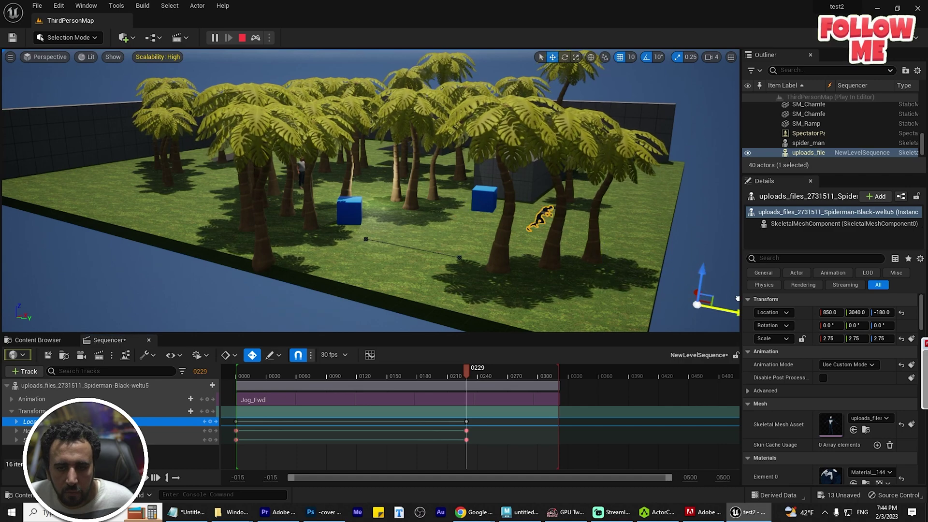
# - Replay the sequence from the start to check the longer jog
pyautogui.moveTo(287, 376); pyautogui.dragTo(239, 375)
pyautogui.press('space')
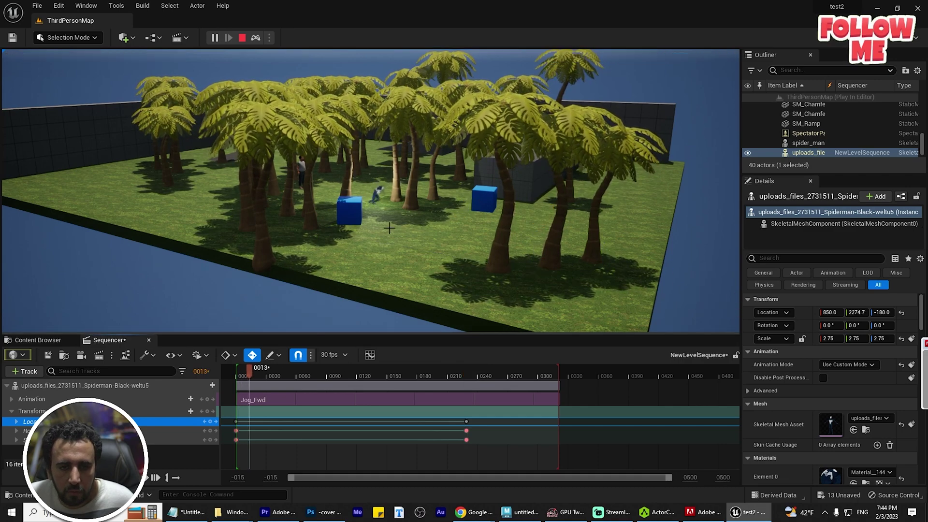
pyautogui.scroll(3, 493, 223)
pyautogui.press('`')
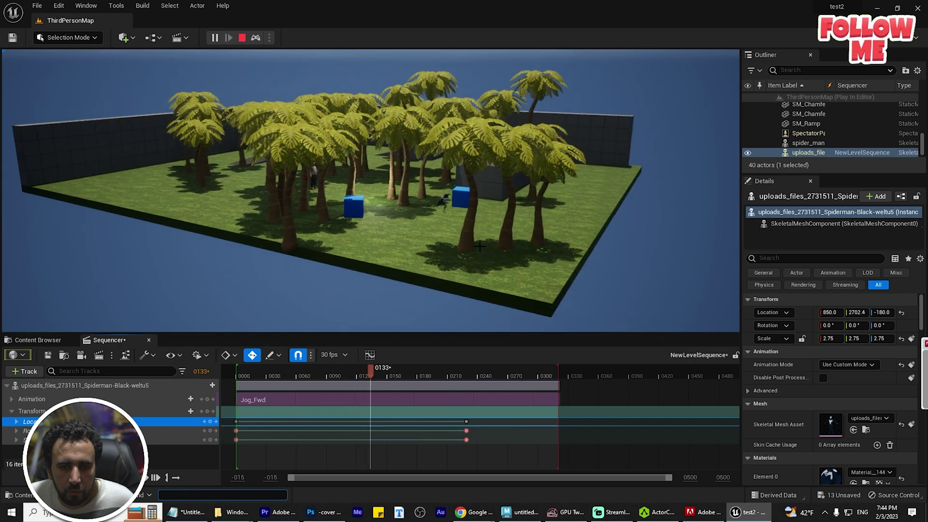
# - Undo the accidental key shift and raise the frame-0229 key to Location Y 4050
pyautogui.moveTo(441, 383); pyautogui.dragTo(458, 382)
pyautogui.hotkey('ctrl', 'z')
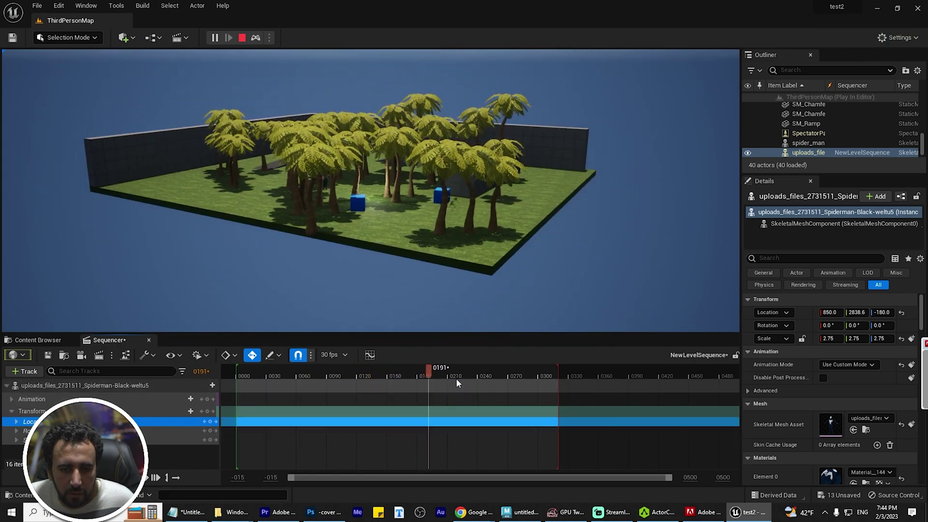
pyautogui.click(462, 378)
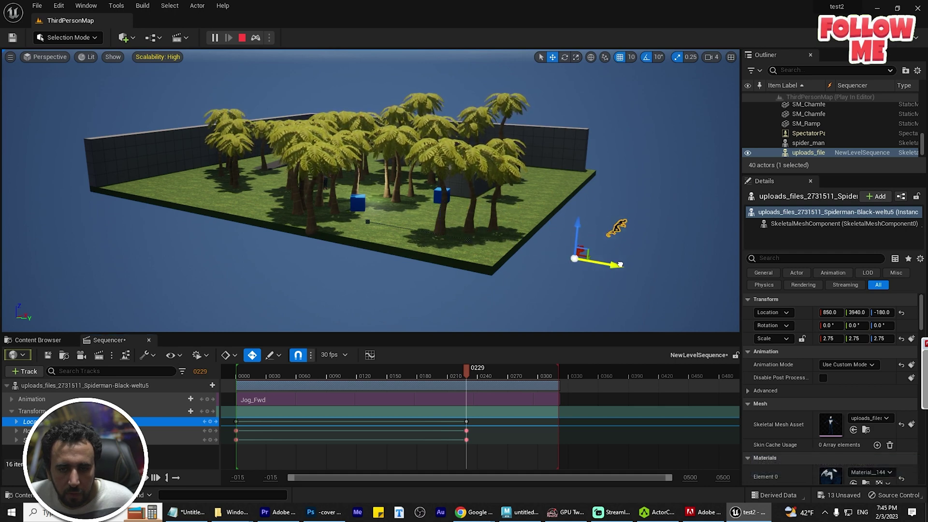
pyautogui.moveTo(620, 264); pyautogui.dragTo(676, 274)
# - Play the sequence from the start and follow the jogging character through the trees
pyautogui.moveTo(319, 377)
pyautogui.mouseDown()
pyautogui.moveTo(255, 379)
pyautogui.moveTo(303, 379)
pyautogui.mouseUp()
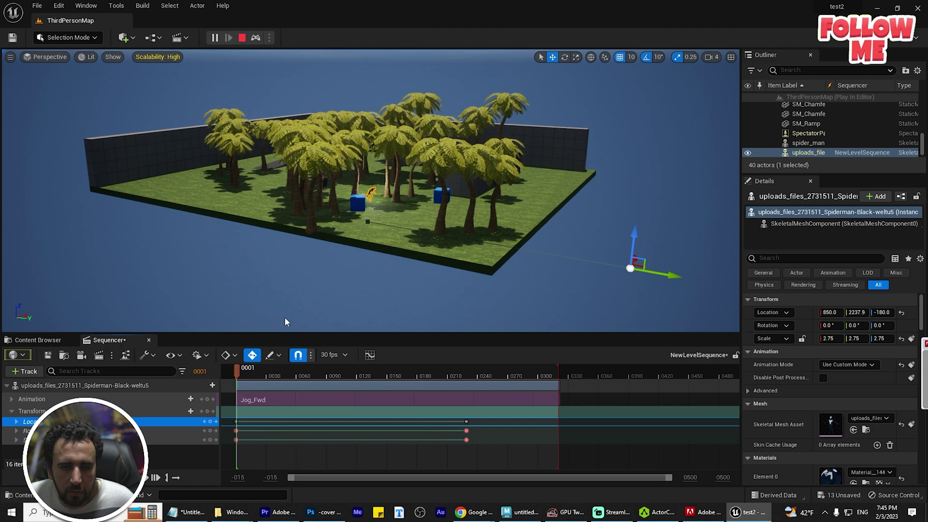
pyautogui.scroll(8, 399, 265)
pyautogui.press('space')
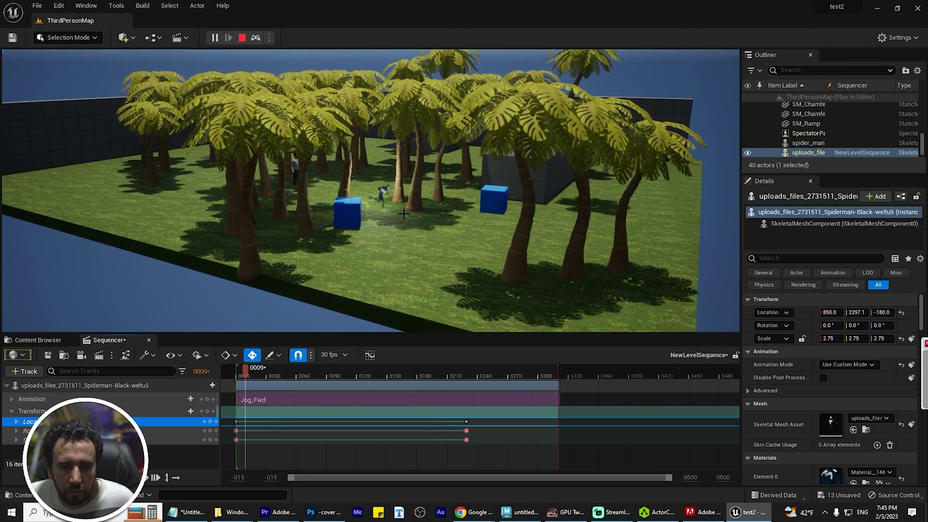
pyautogui.scroll(5, 553, 253)
pyautogui.moveTo(553, 253); pyautogui.dragTo(614, 271, button='right')
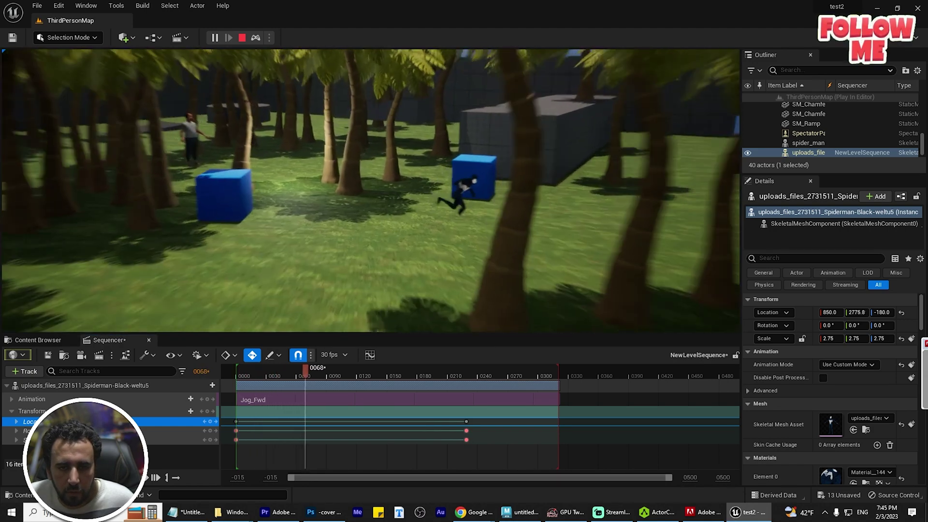
pyautogui.scroll(3, 590, 242)
pyautogui.keyDown('alt'); pyautogui.moveTo(580, 237); pyautogui.dragTo(498, 200); pyautogui.keyUp('alt')
pyautogui.keyDown('alt'); pyautogui.moveTo(622, 228); pyautogui.dragTo(575, 203); pyautogui.keyUp('alt')
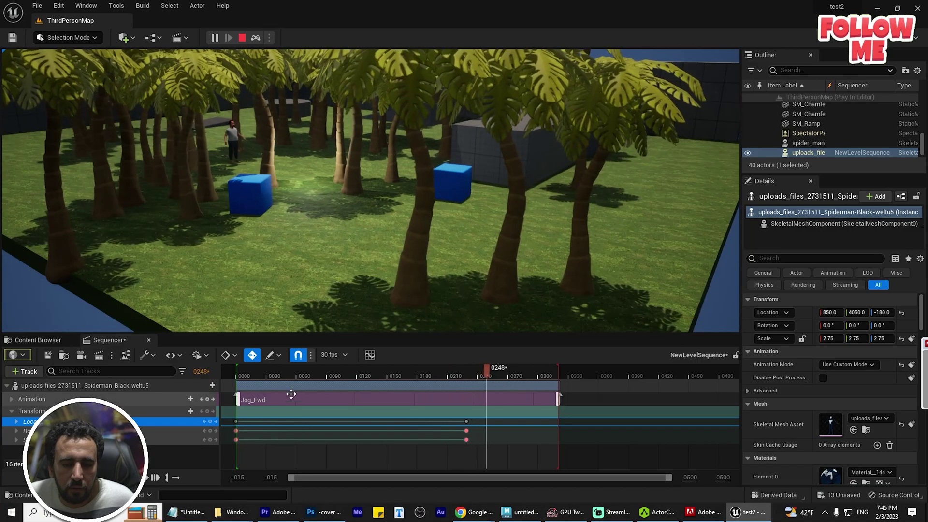
# - Stop playback, orbit around the focused character, and return to frame 0
pyautogui.click(267, 378)
pyautogui.press('f')
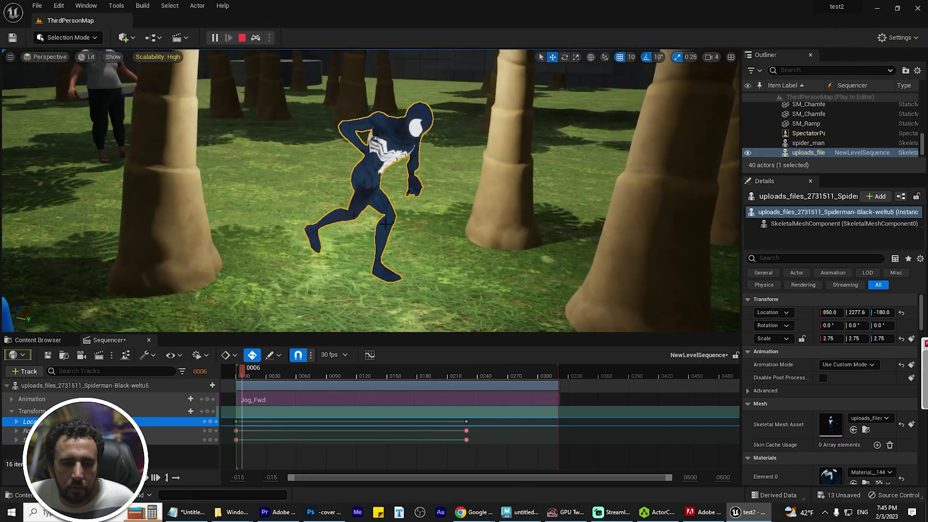
pyautogui.keyDown('alt'); pyautogui.moveTo(271, 311); pyautogui.dragTo(194, 276); pyautogui.keyUp('alt')
pyautogui.keyDown('alt'); pyautogui.moveTo(397, 191); pyautogui.dragTo(461, 205); pyautogui.keyUp('alt')
pyautogui.scroll(-8, 461, 205)
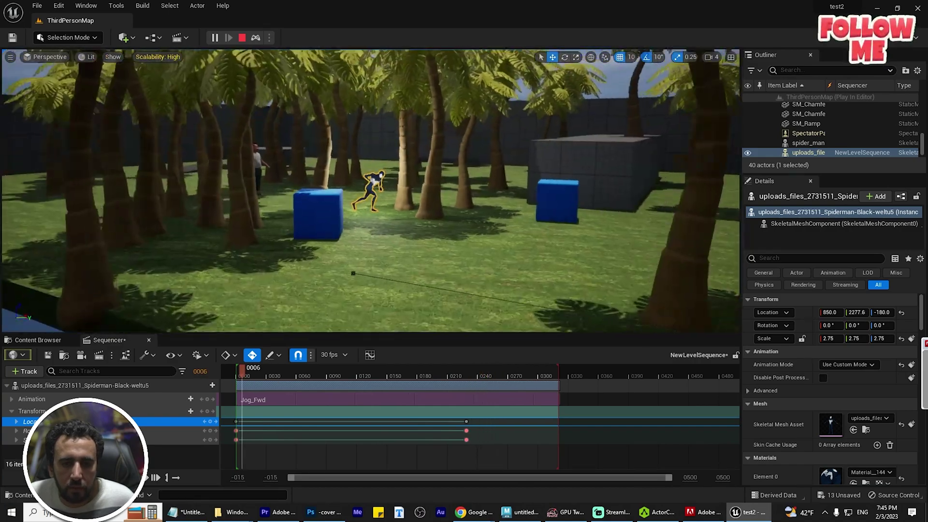
pyautogui.scroll(2, 458, 298)
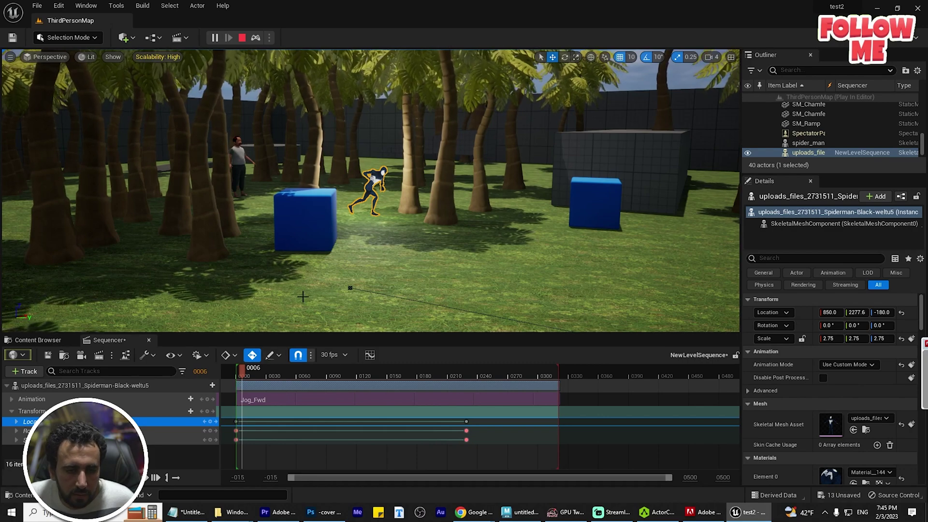
pyautogui.scroll(-2, 303, 296)
pyautogui.press('Up')
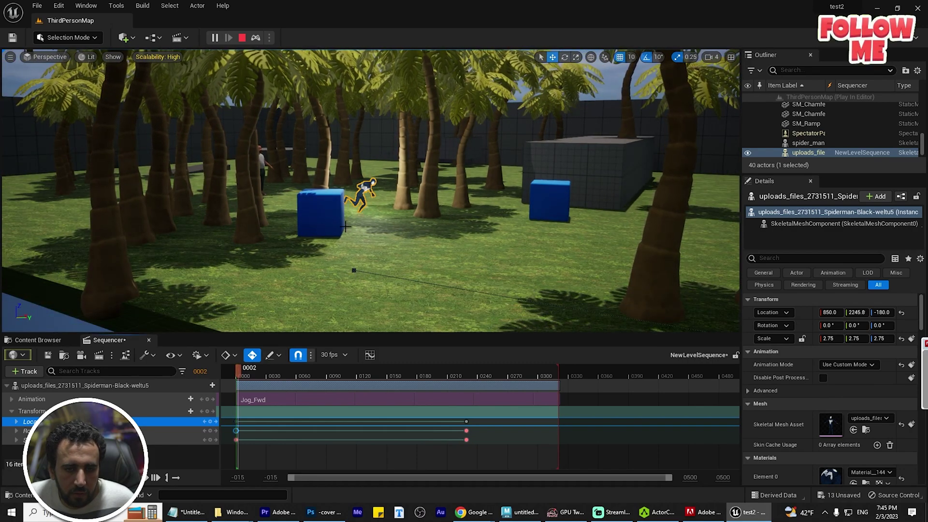
pyautogui.scroll(3, 346, 227)
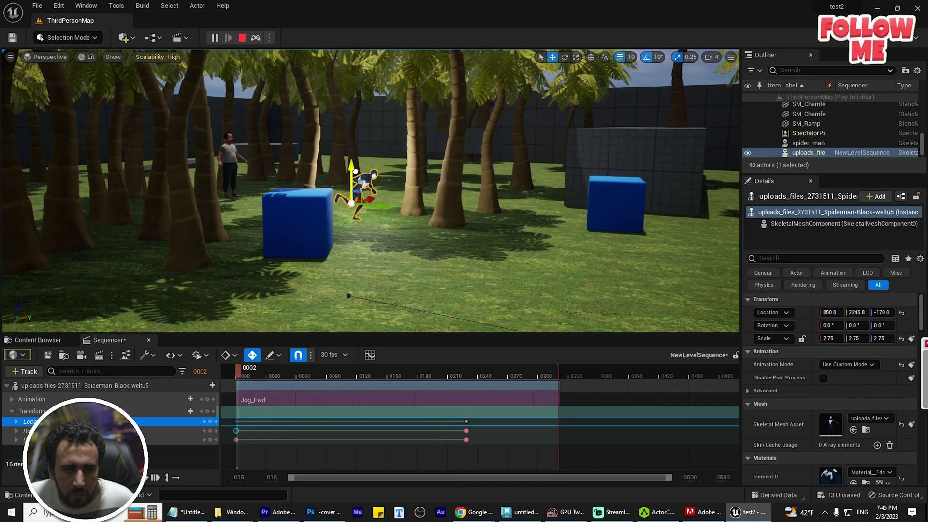
# - Raise the character to Location Z -170 at the start frame
pyautogui.moveTo(355, 170); pyautogui.dragTo(355, 170)
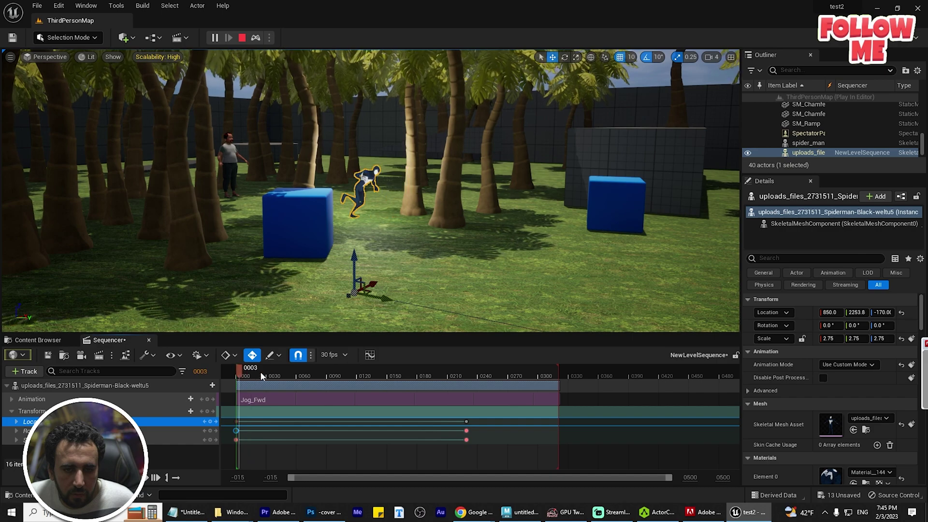
pyautogui.scroll(-10, 498, 241)
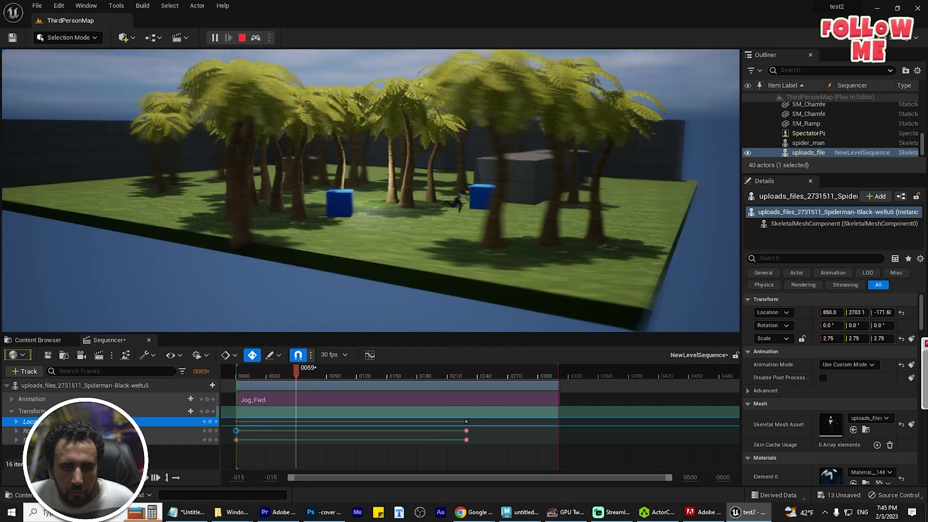